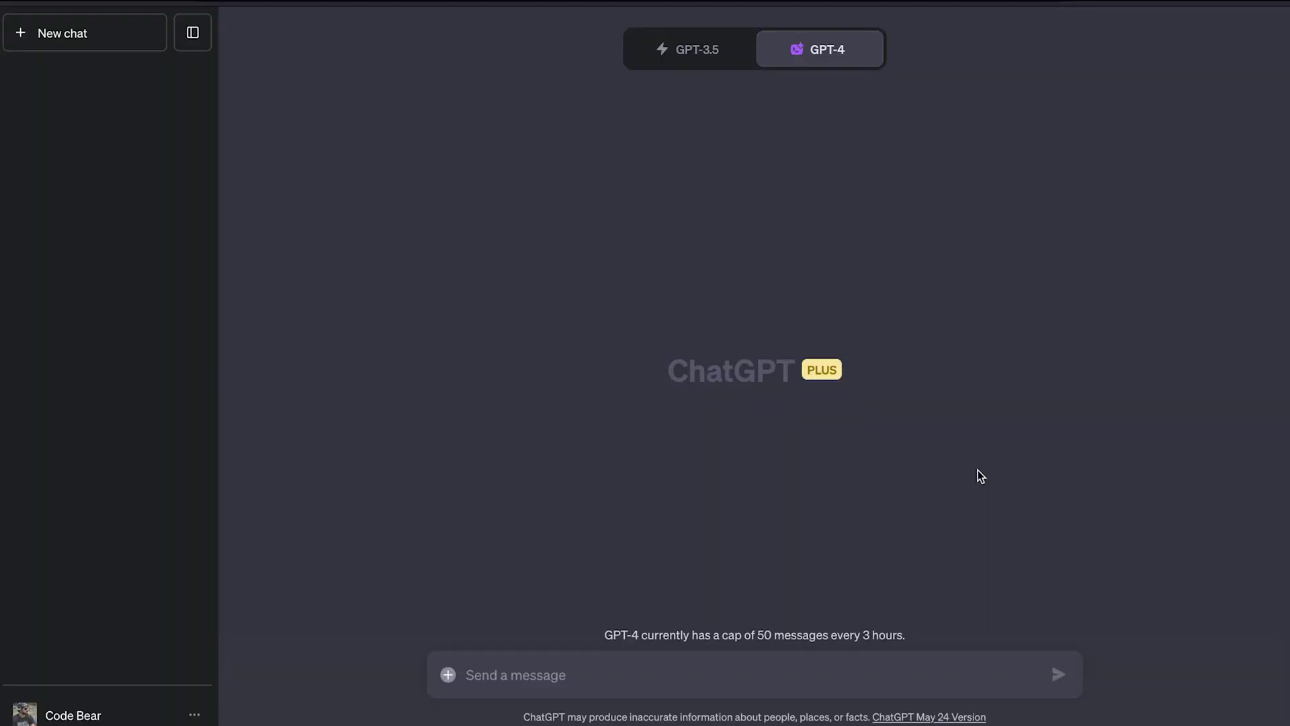
Turn the Code interpreter beta feature off and back on in Settings
left_click_drag(669, 369, 828, 371)
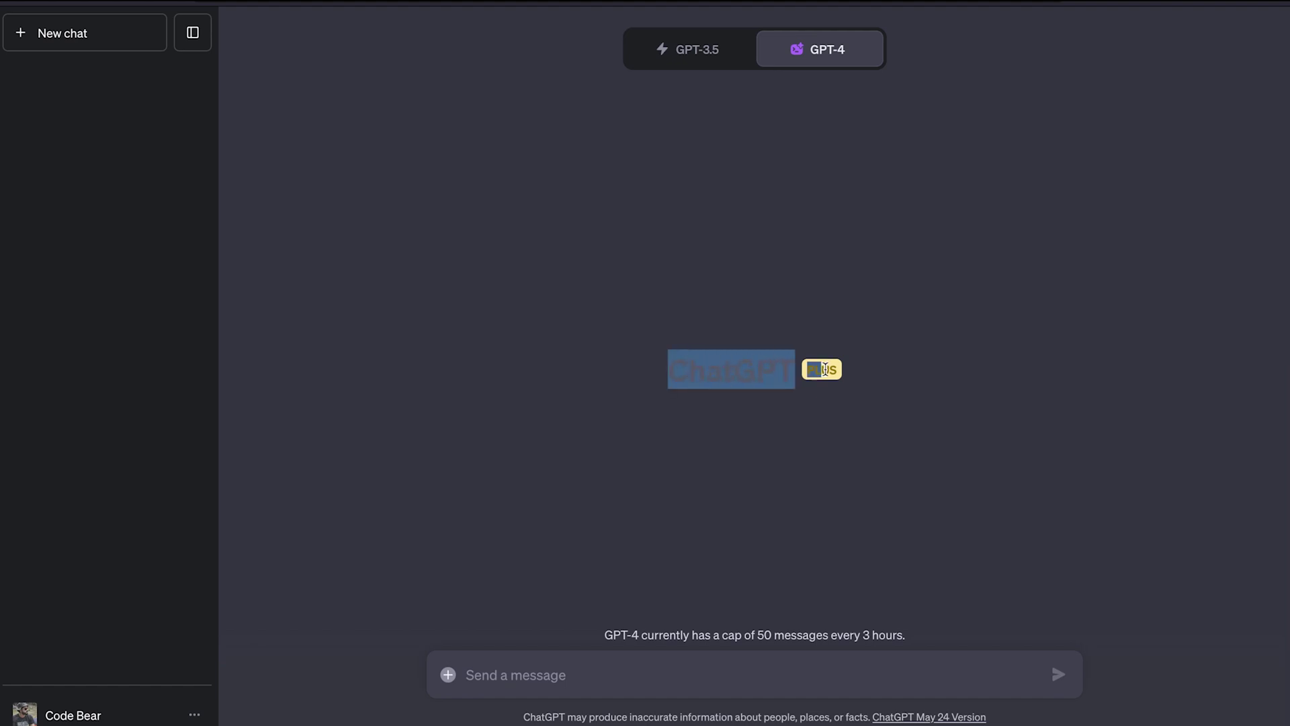
left_click(866, 374)
left_click(194, 715)
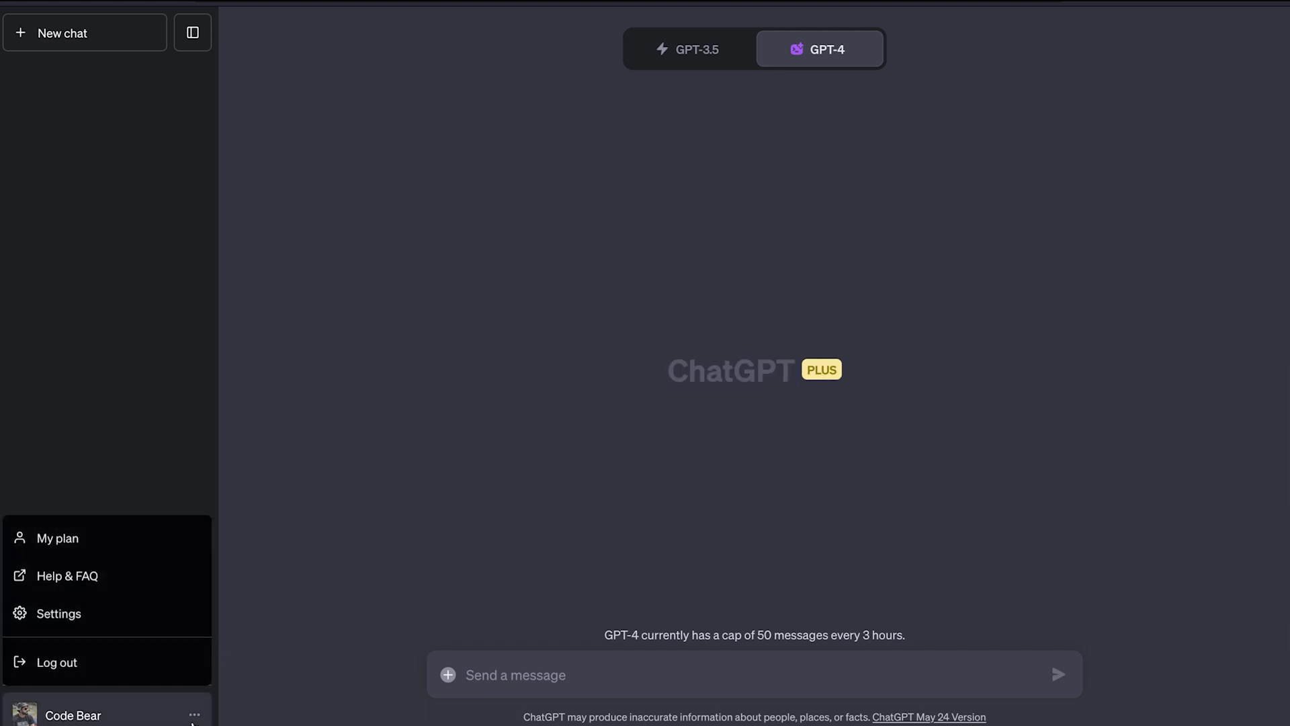
left_click(94, 615)
left_click(406, 317)
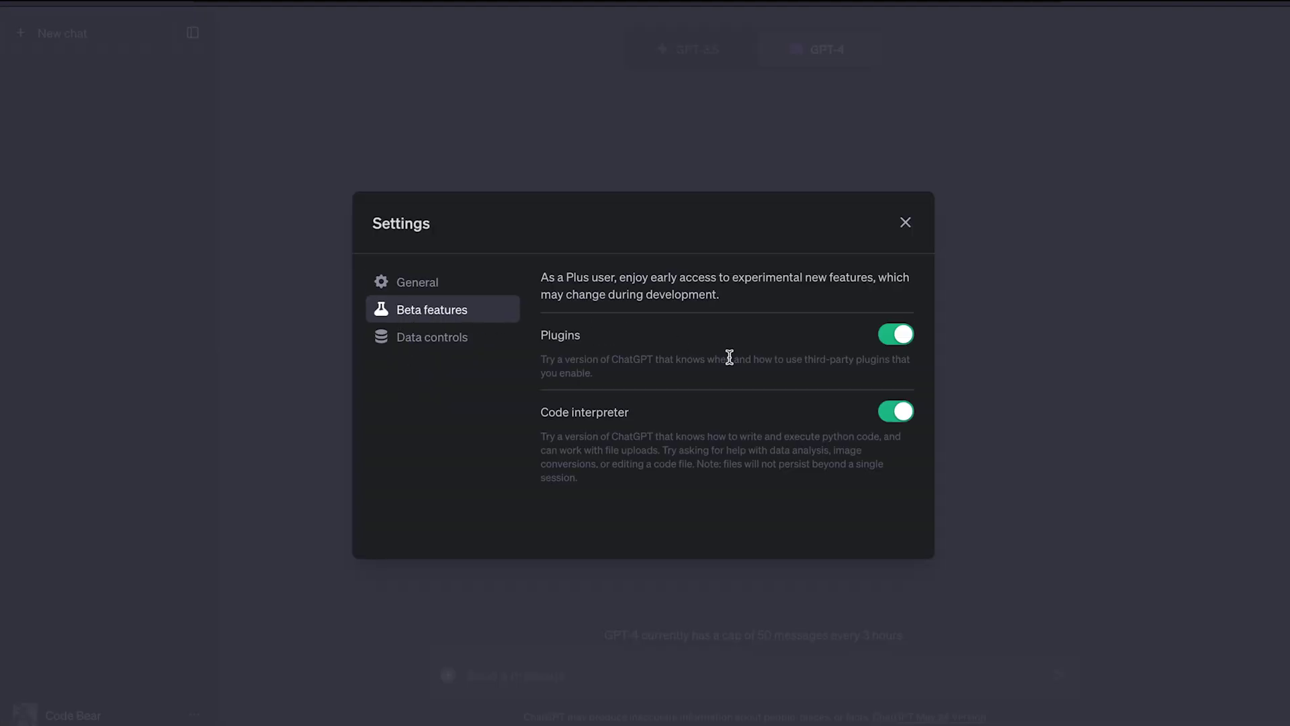
left_click(890, 410)
left_click(896, 411)
Switch the new GPT-4 chat to the Code Interpreter (Beta) model
left_click(905, 221)
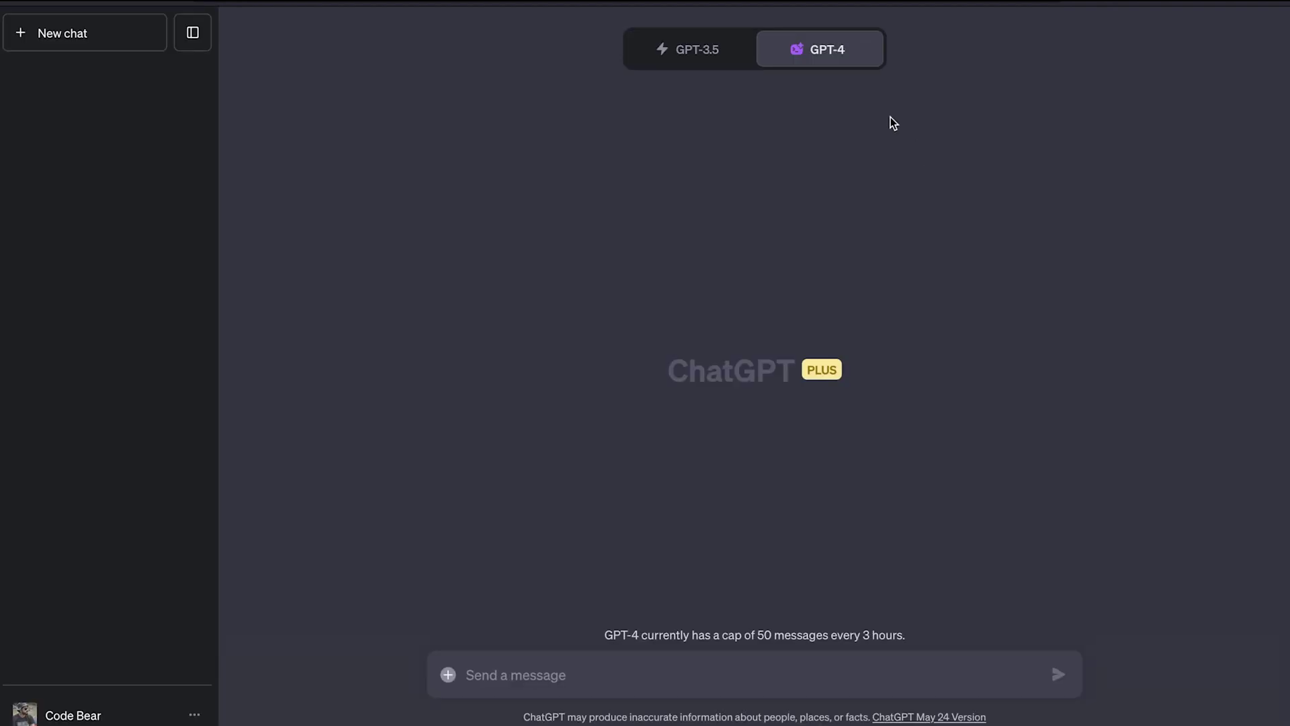
mouse_move(821, 54)
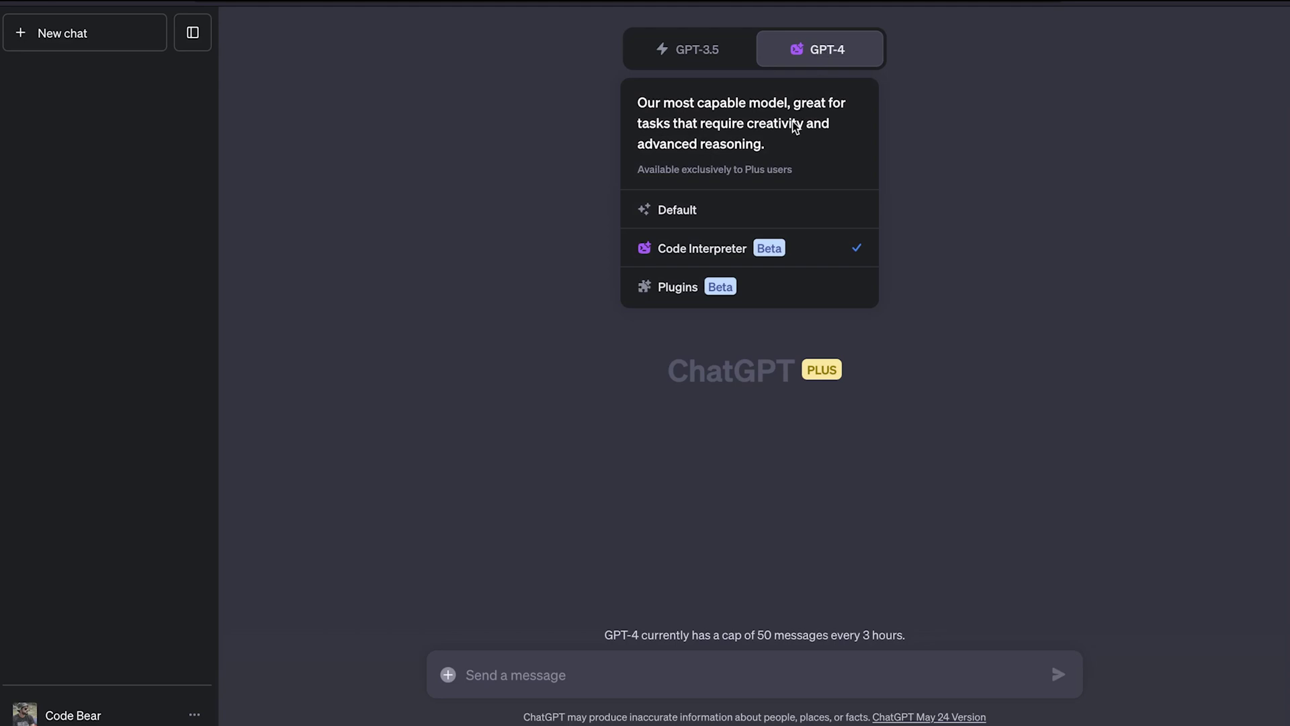
left_click(743, 259)
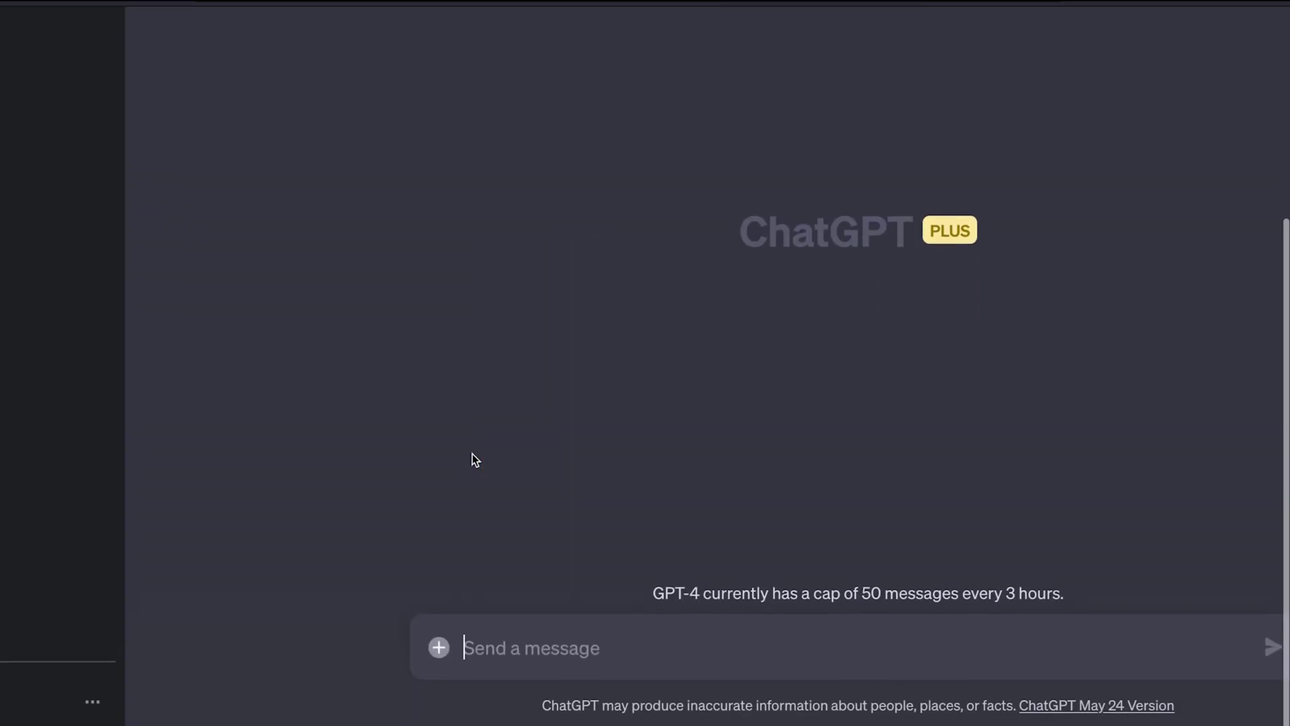
Attach ARTIFICIAL INTELLIGENCEr.pdf from the Desktop to the message
left_click(438, 647)
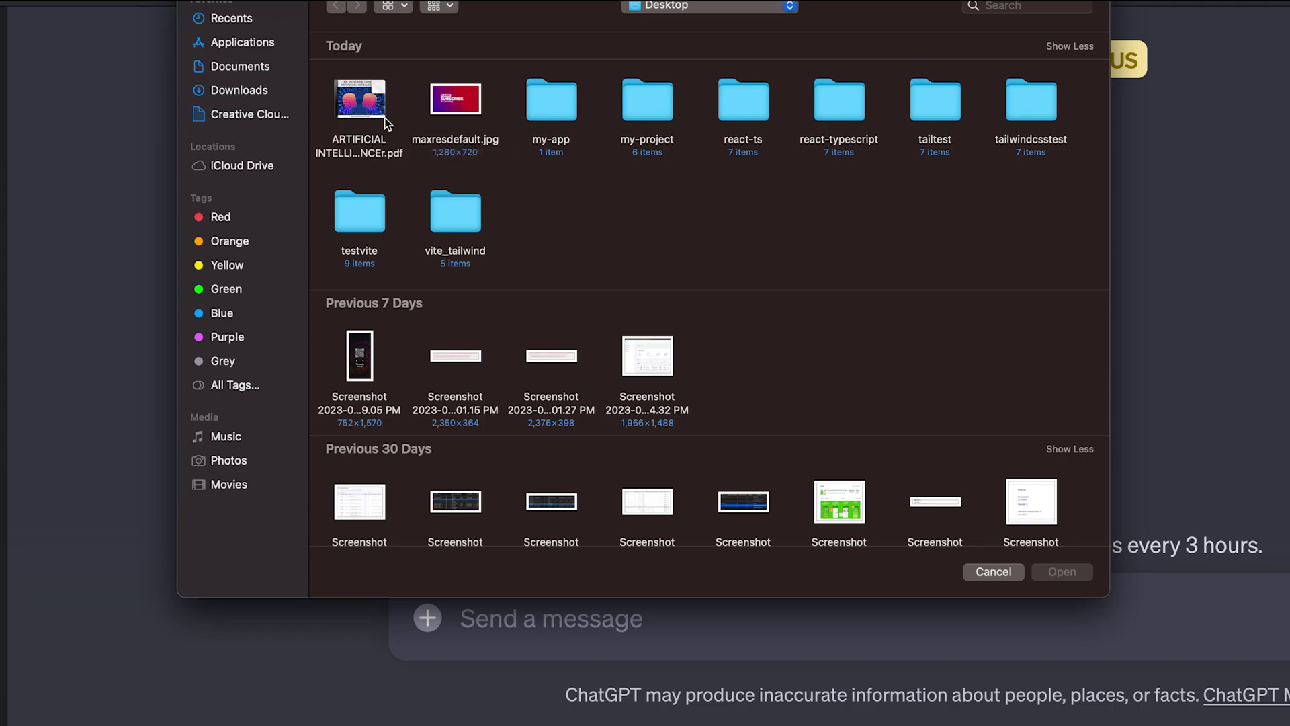
double_click(366, 96)
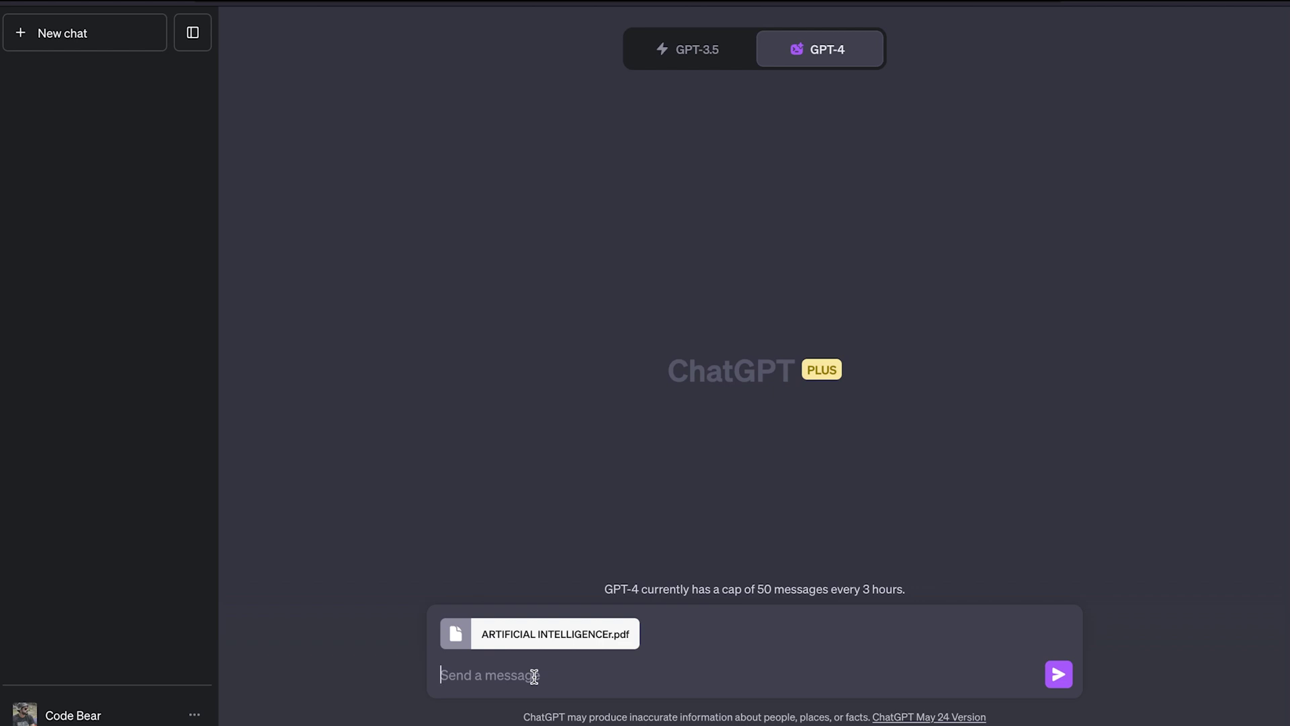
Ask 'what is this pdf document about' and show the code being run
type("what is this pdf document about")
key("Return")
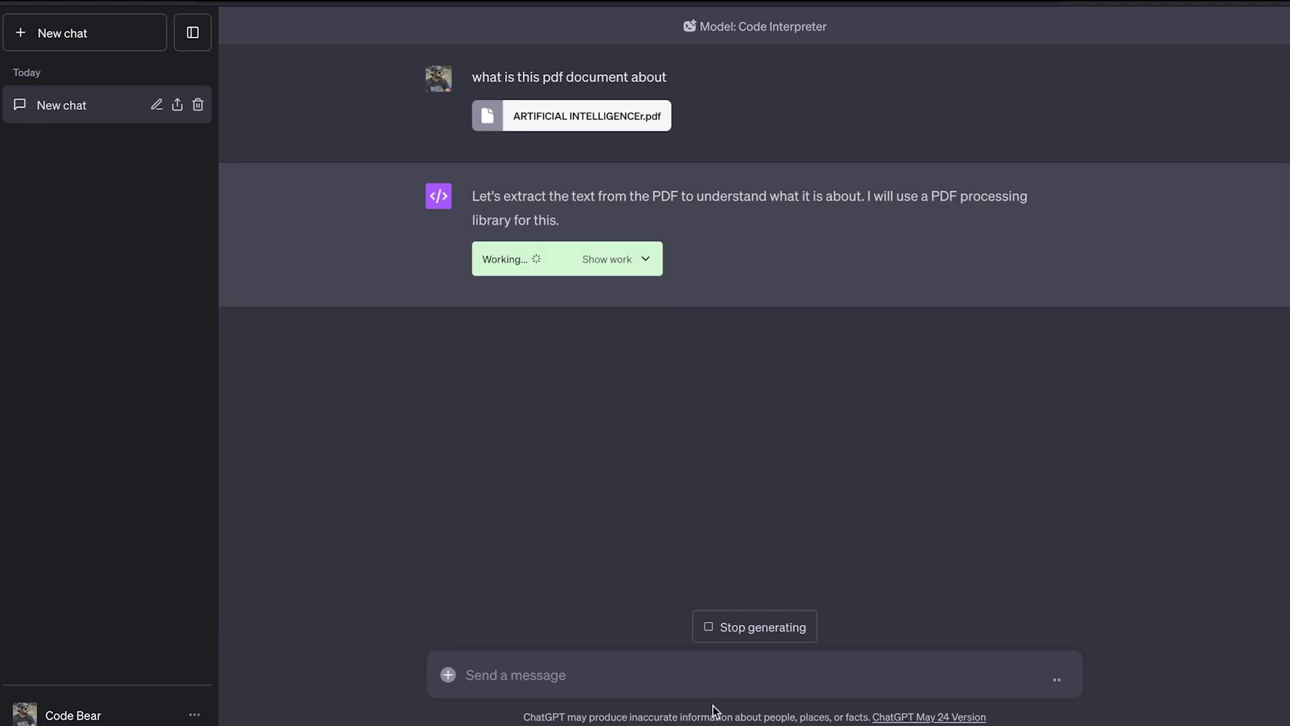
left_click_drag(483, 256, 545, 261)
left_click(630, 259)
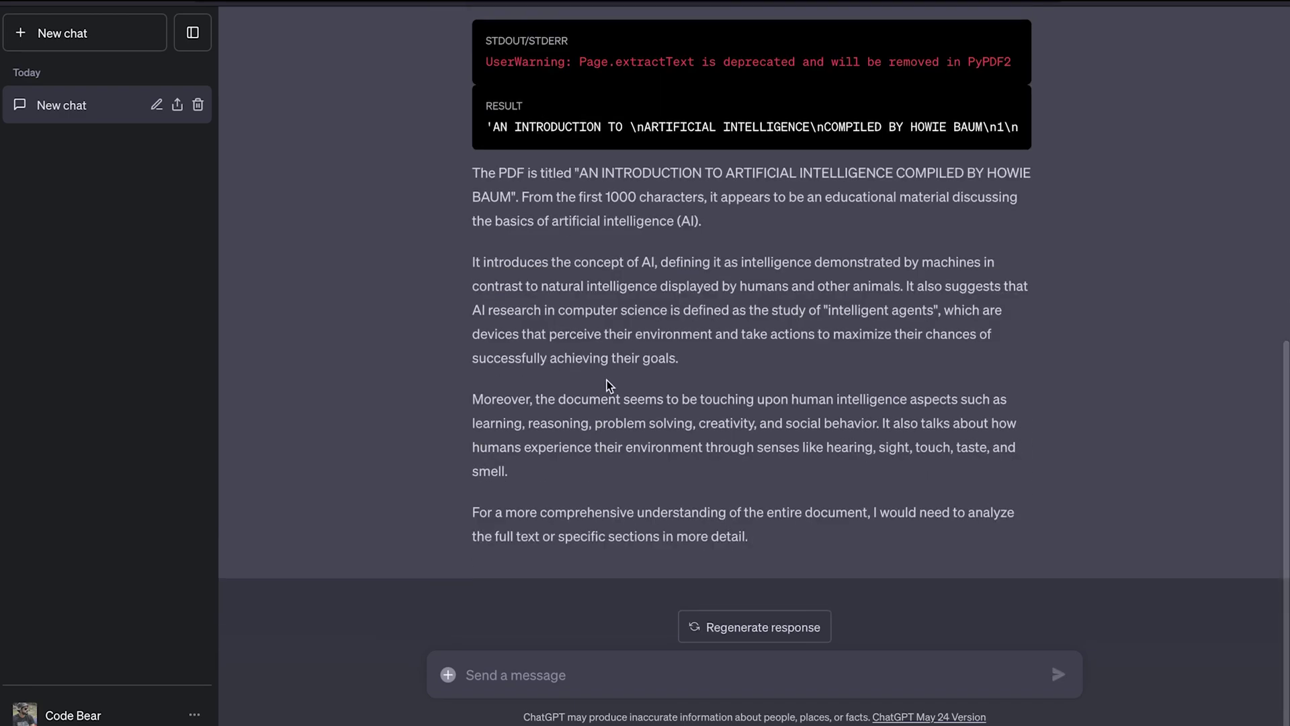
Hide the code and review the summary of the PDF's title and content
scroll(607, 380, "up", 2)
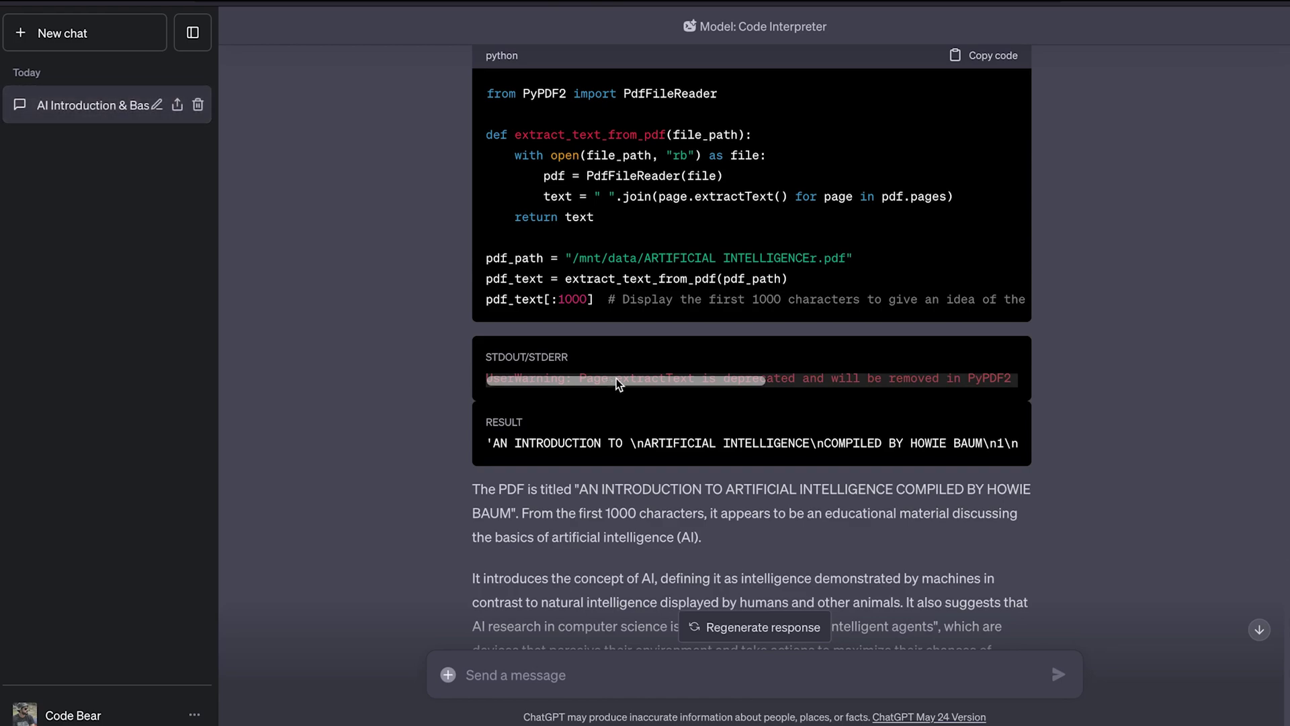
scroll(922, 228, "up", 2)
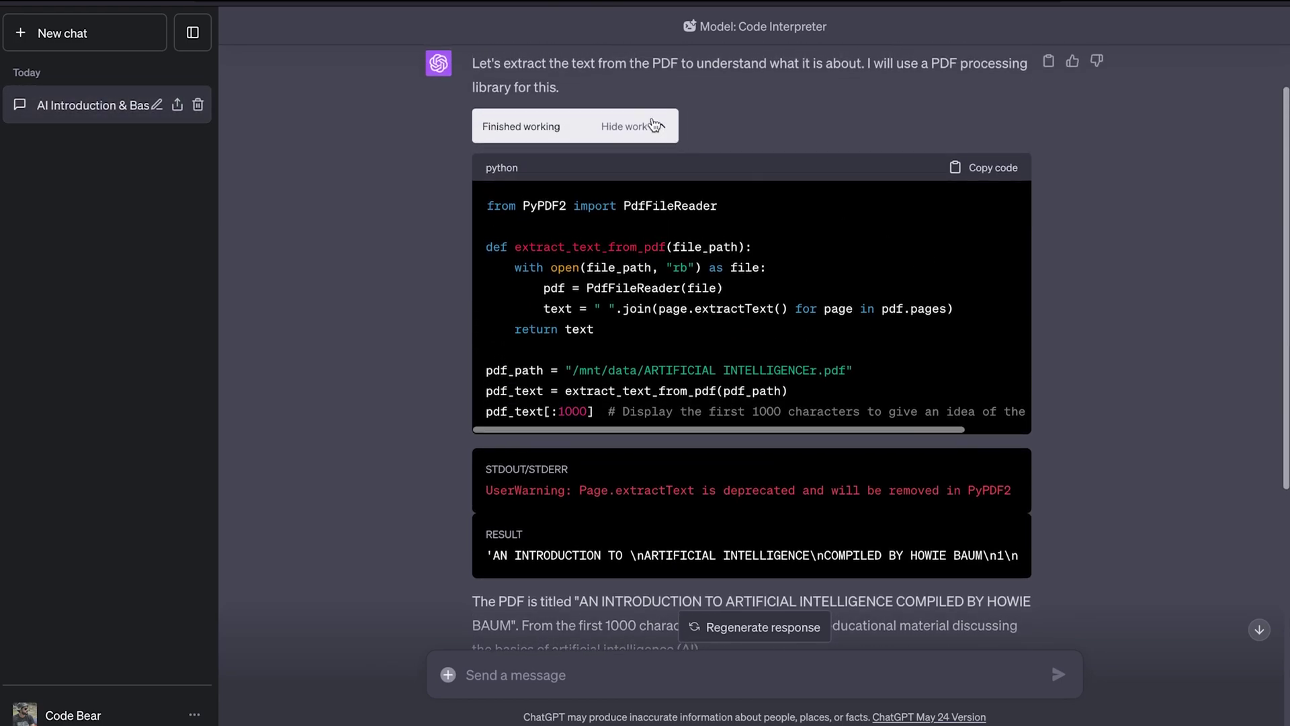
left_click(653, 125)
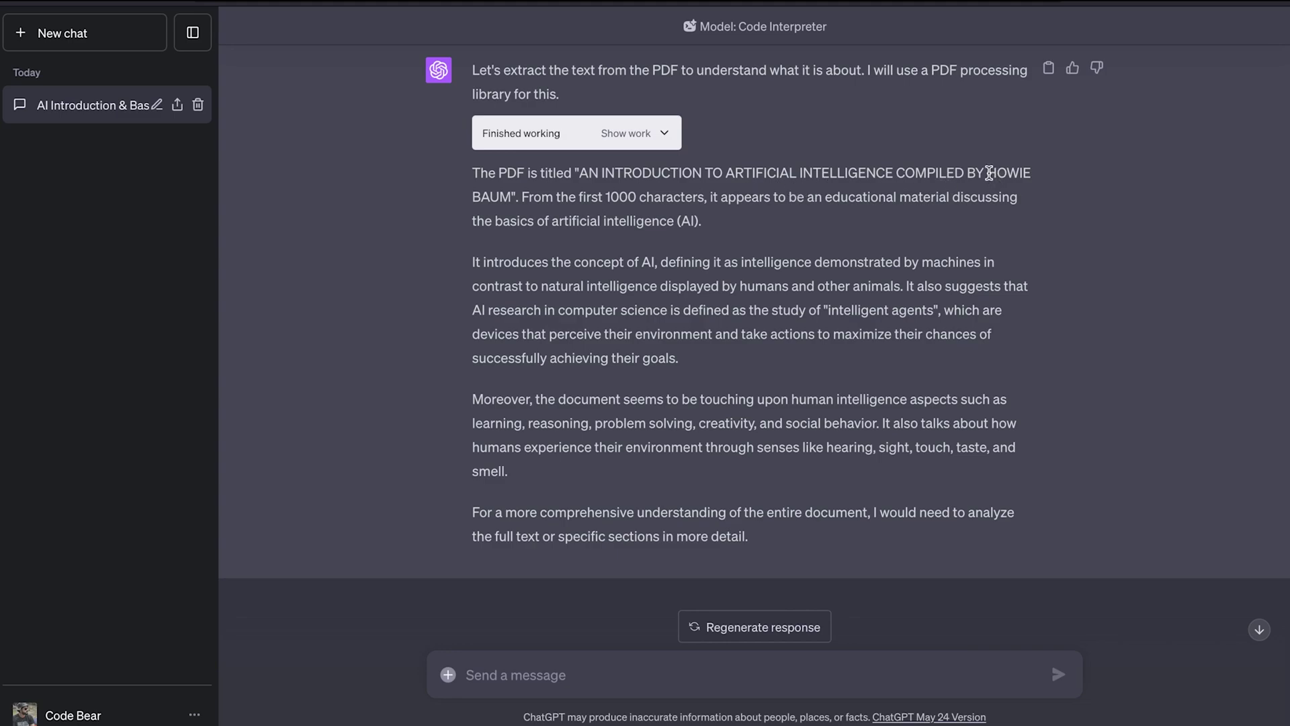
left_click_drag(986, 174, 1062, 173)
left_click_drag(480, 196, 505, 195)
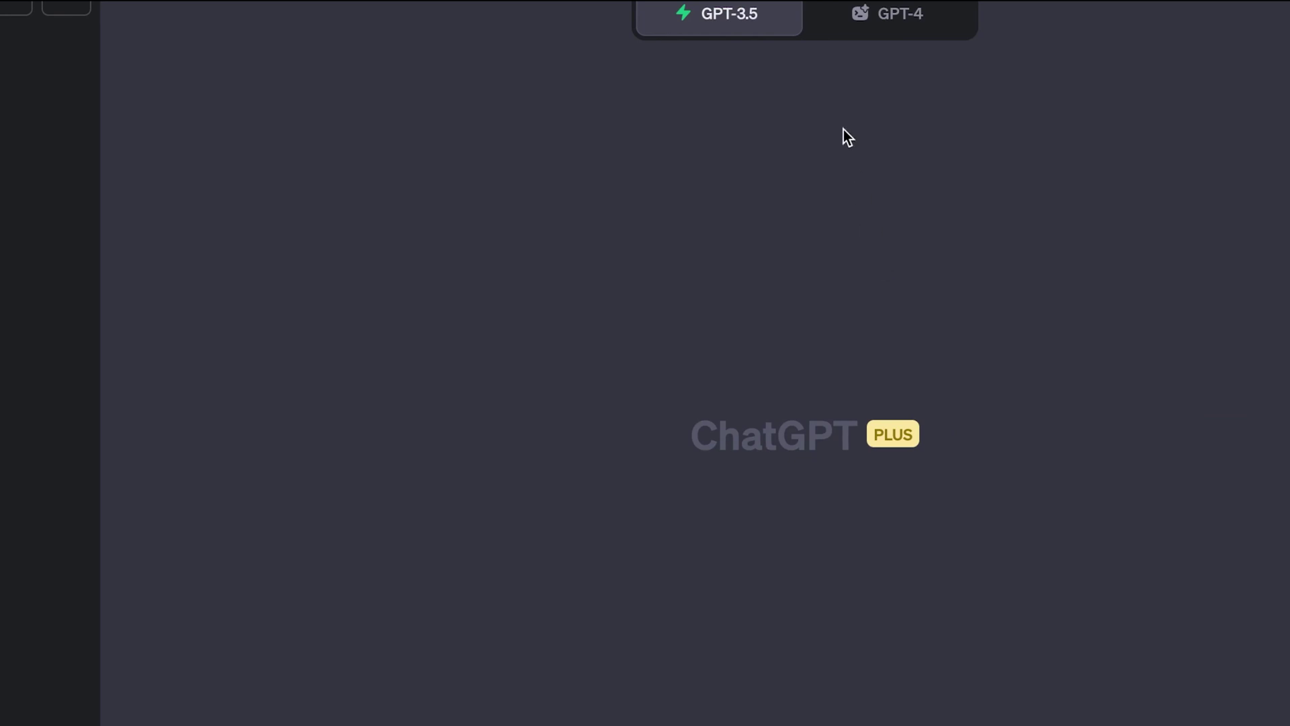
In GPT-4, attach maxresdefault.jpg and send 'extract all text from this image'
left_click(877, 6)
left_click(451, 675)
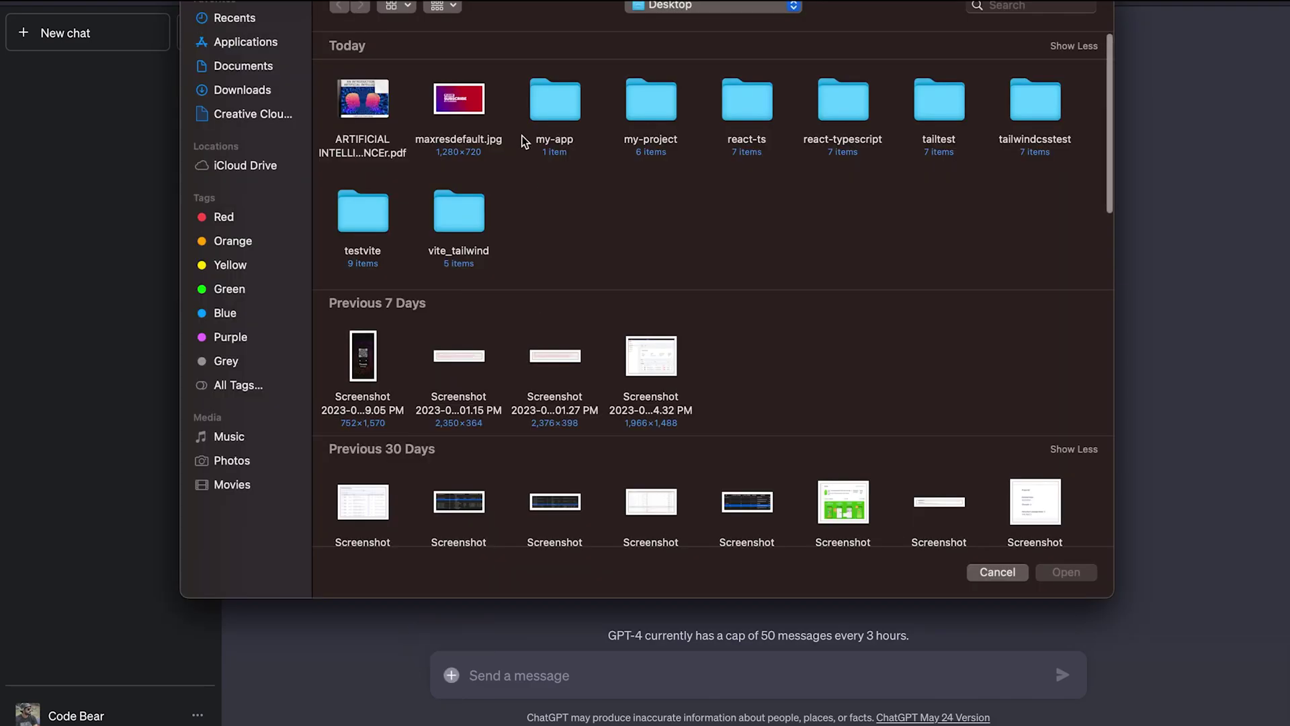
double_click(464, 98)
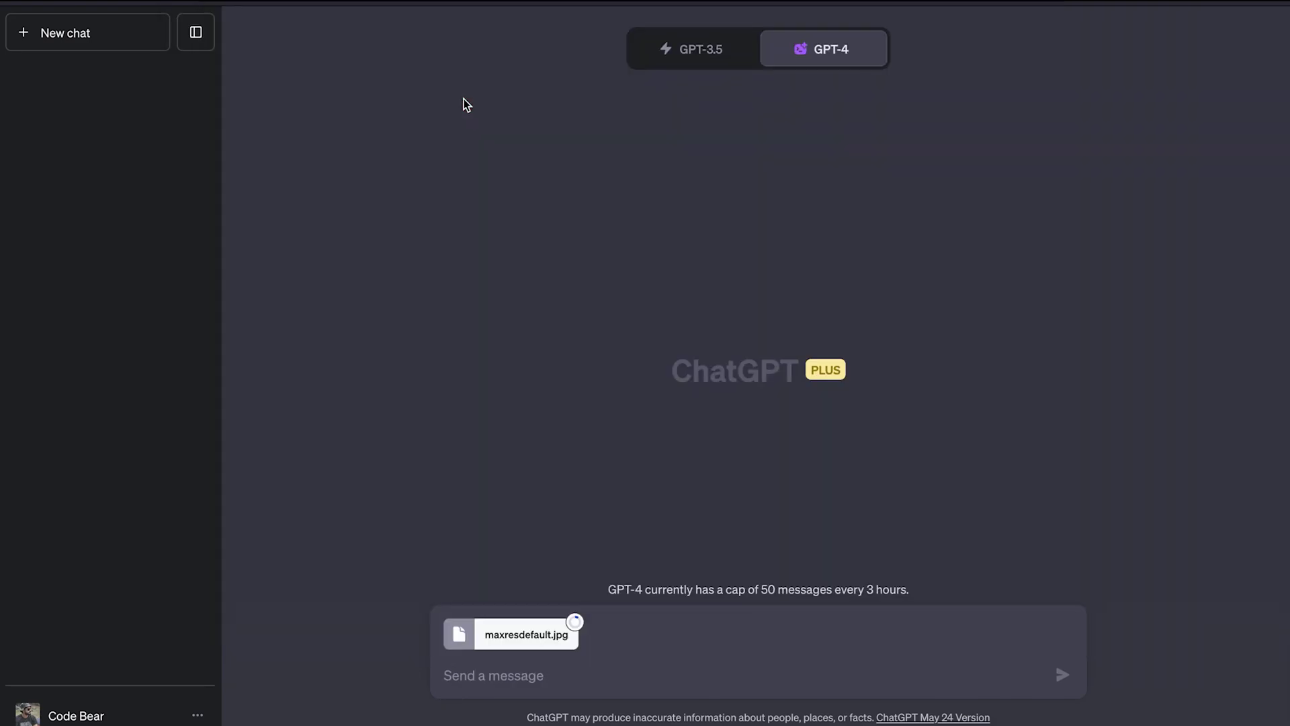
key("ctrl+plus")
type("extract all")
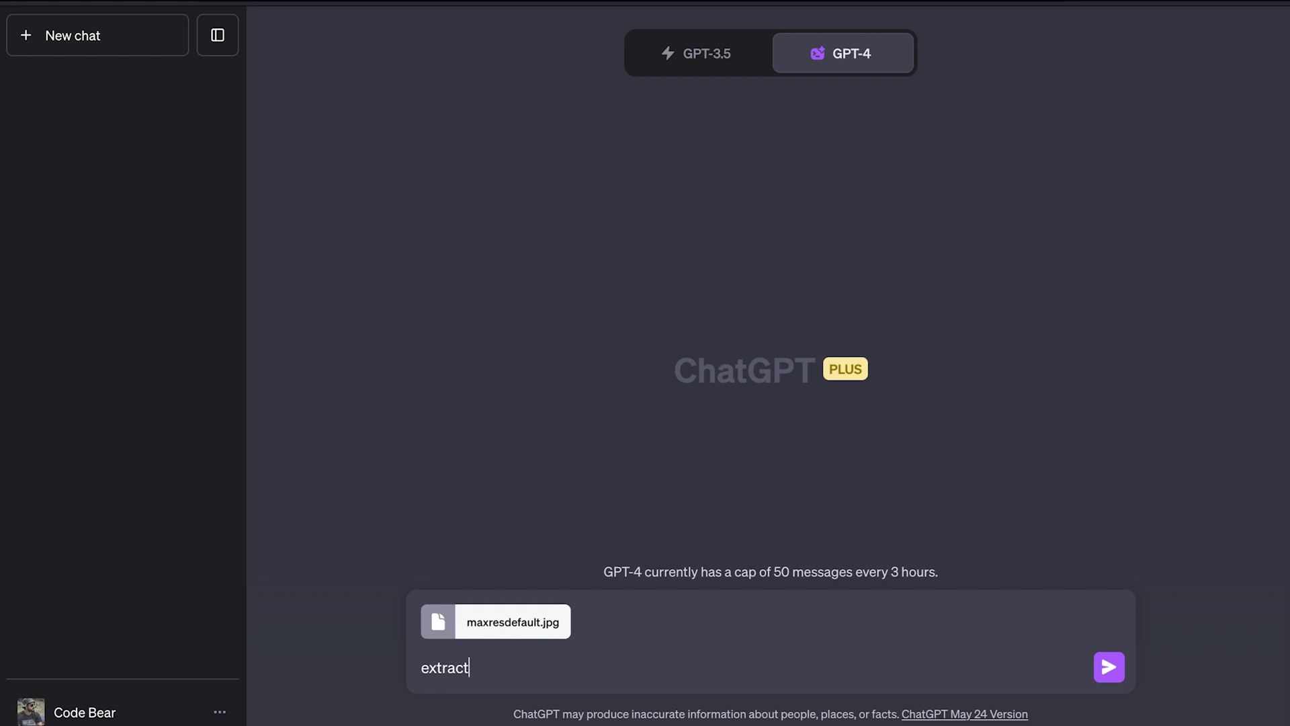
type("text from this image")
key("Return")
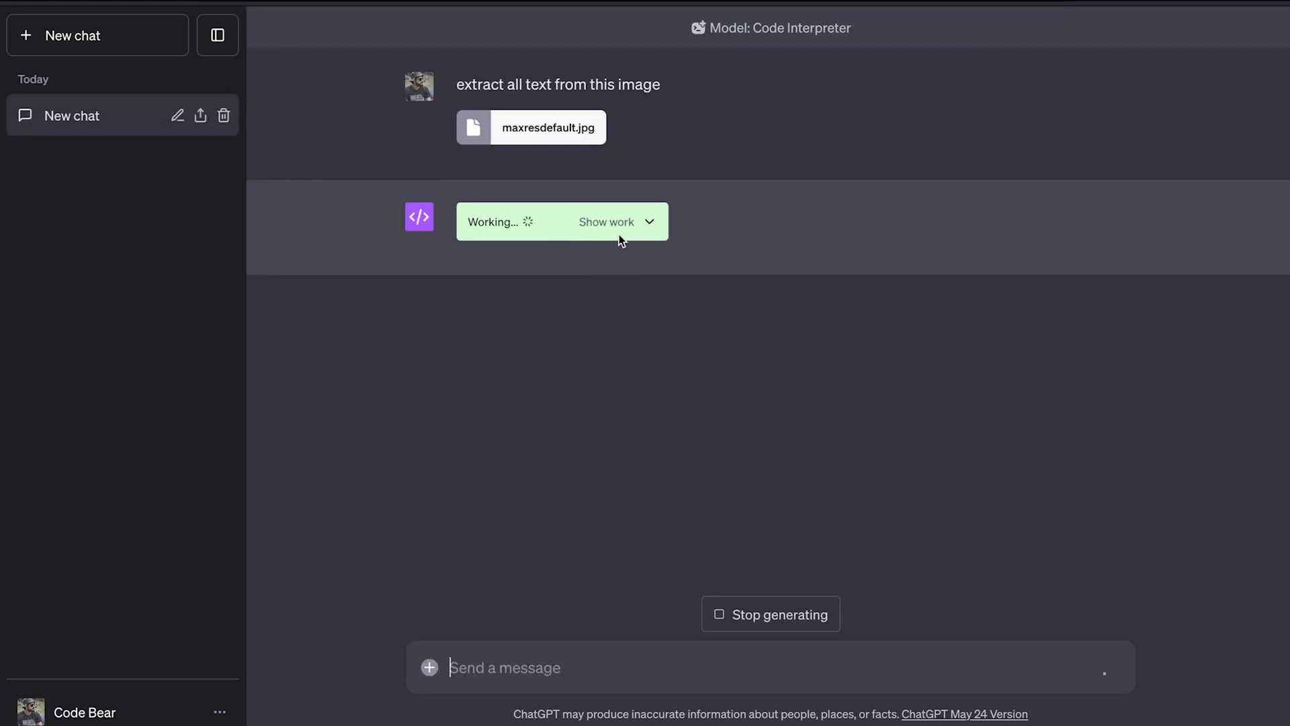
Show then hide the work to read the extracted text 'PLEASE SUBSCRIBE MY CHANNEL'
left_click(647, 226)
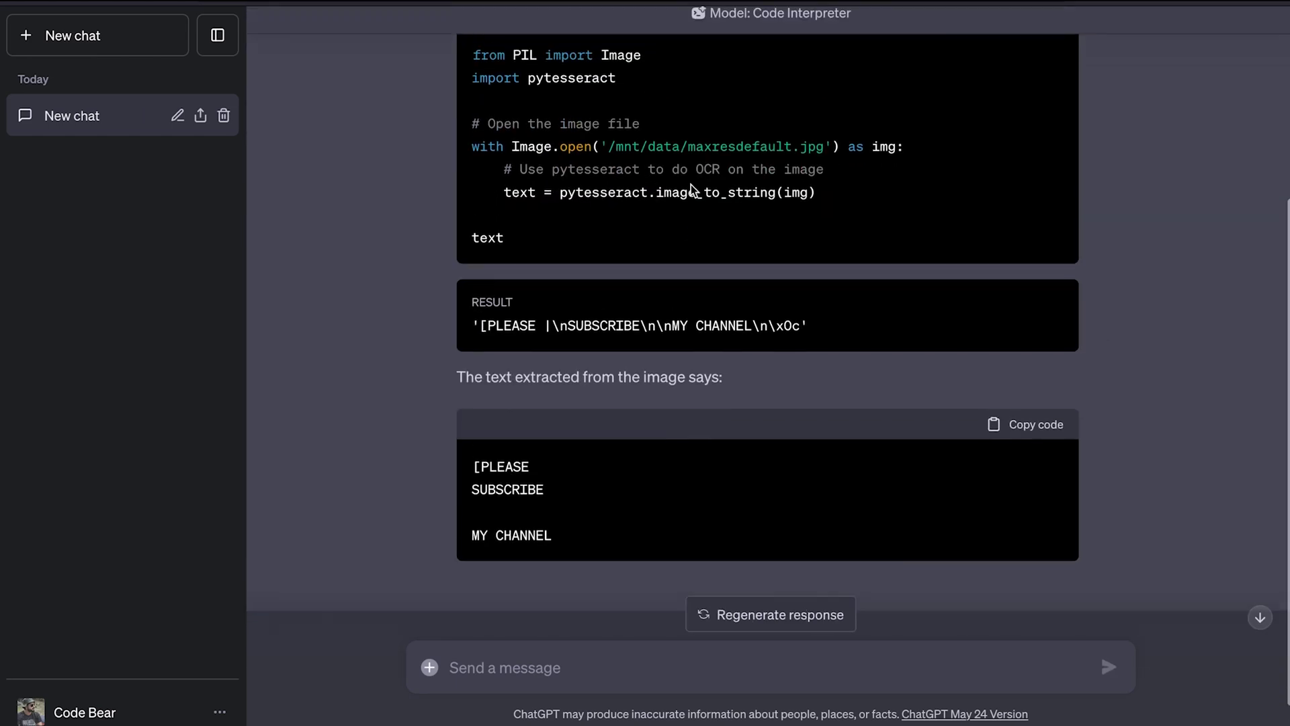
scroll(655, 218, "up", 3)
left_click(641, 224)
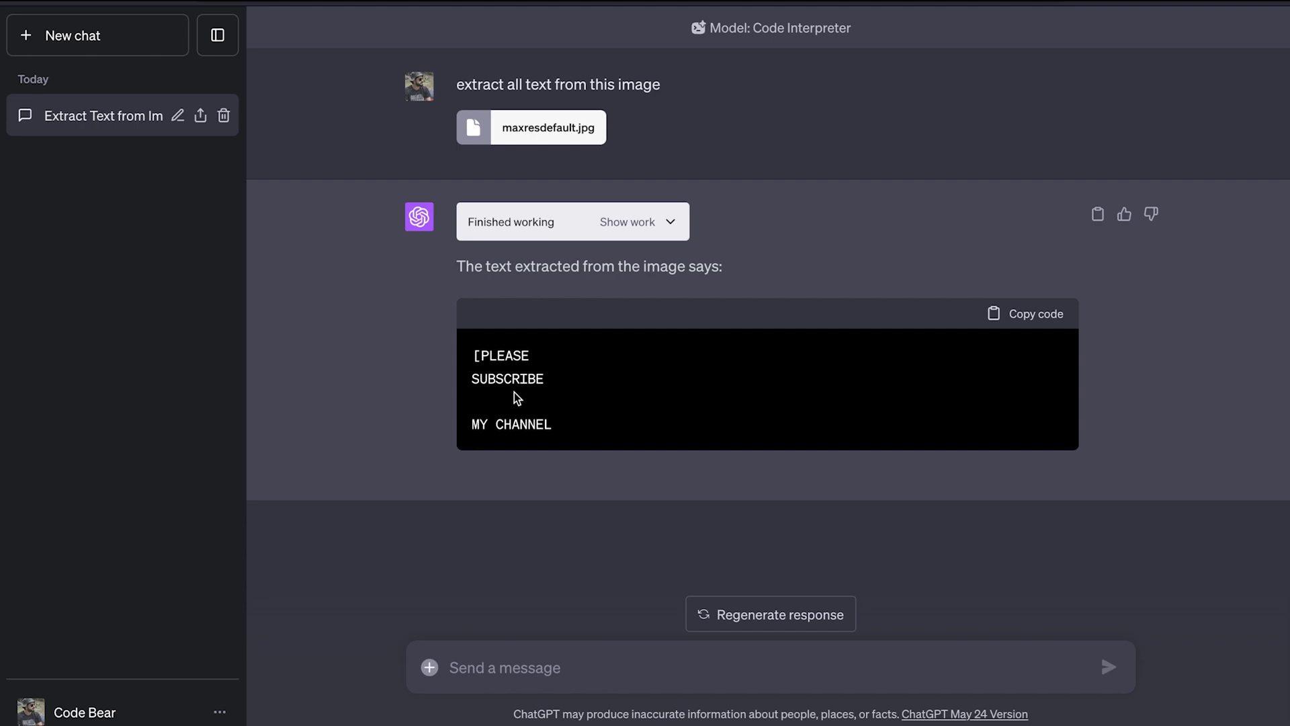
Attach pexels-vincent-ma-janssen-17649918.jpg and type a request for its dominant colour palette and swatch
left_click(429, 667)
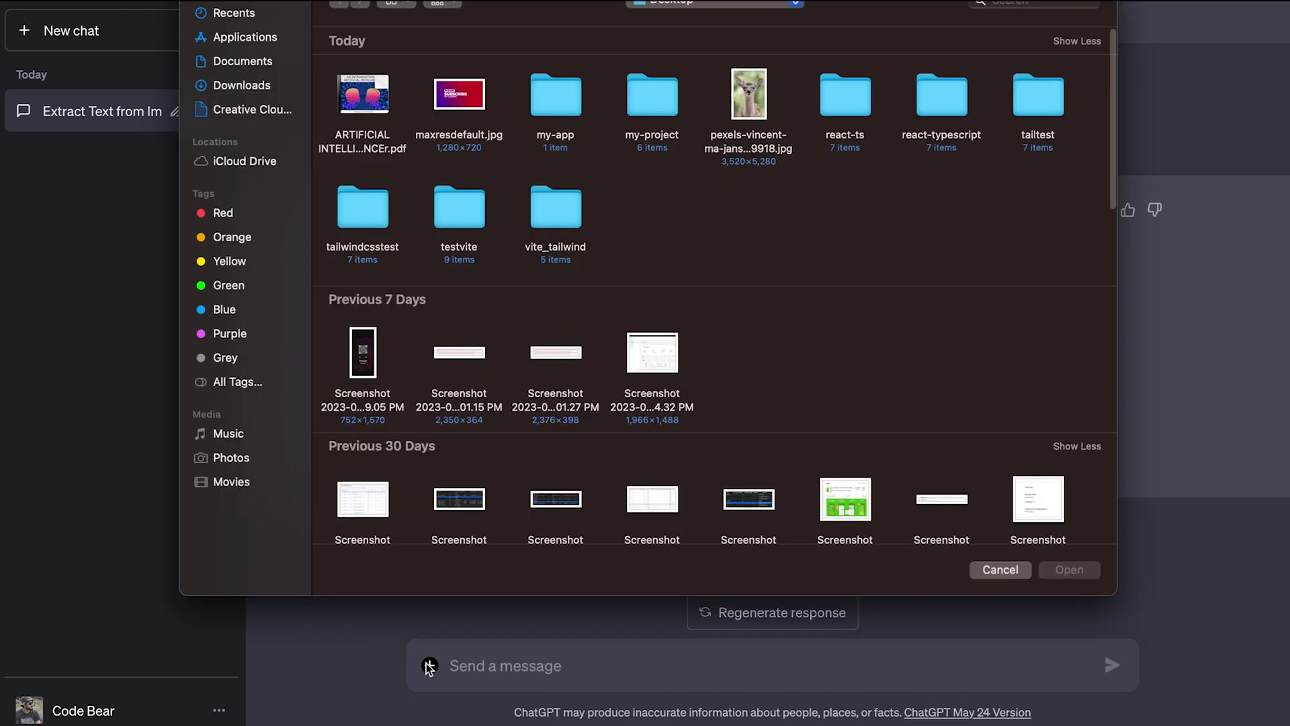
double_click(739, 110)
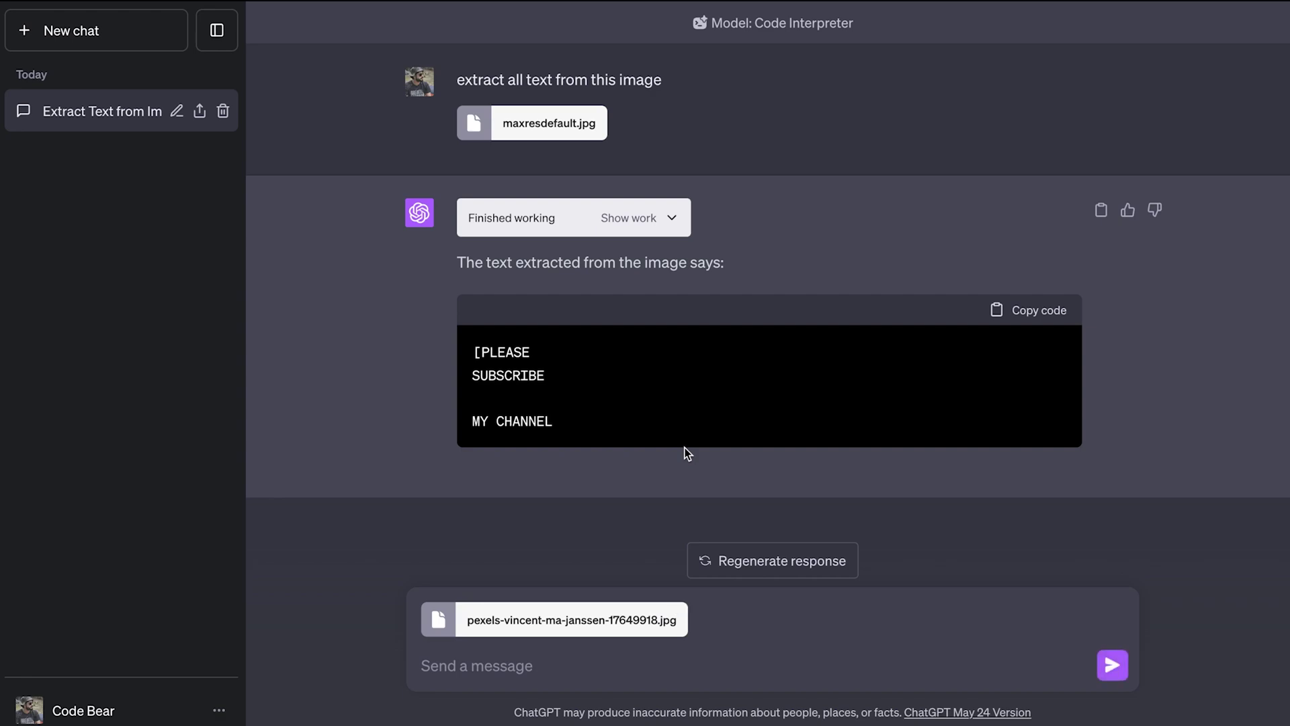
left_click(488, 666)
type("give me all the domina")
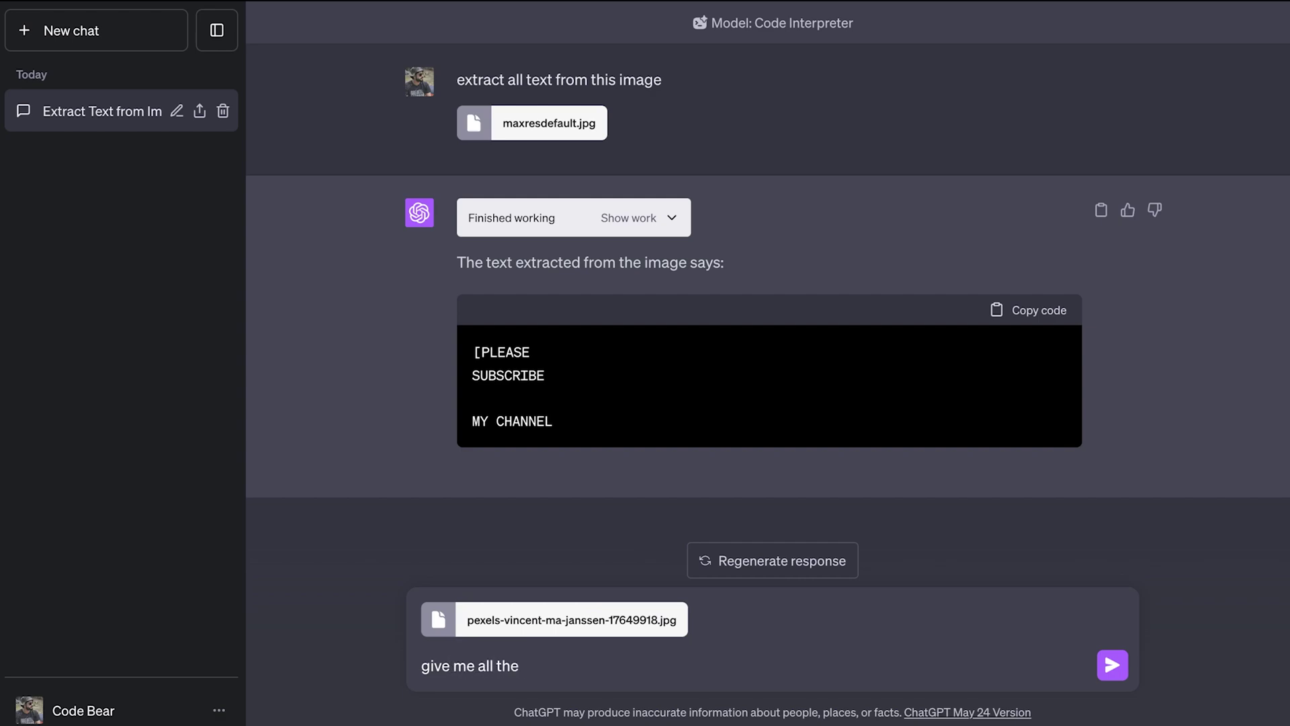
type("te colors from this image i.e color pallete and also draw a color swatch for this")
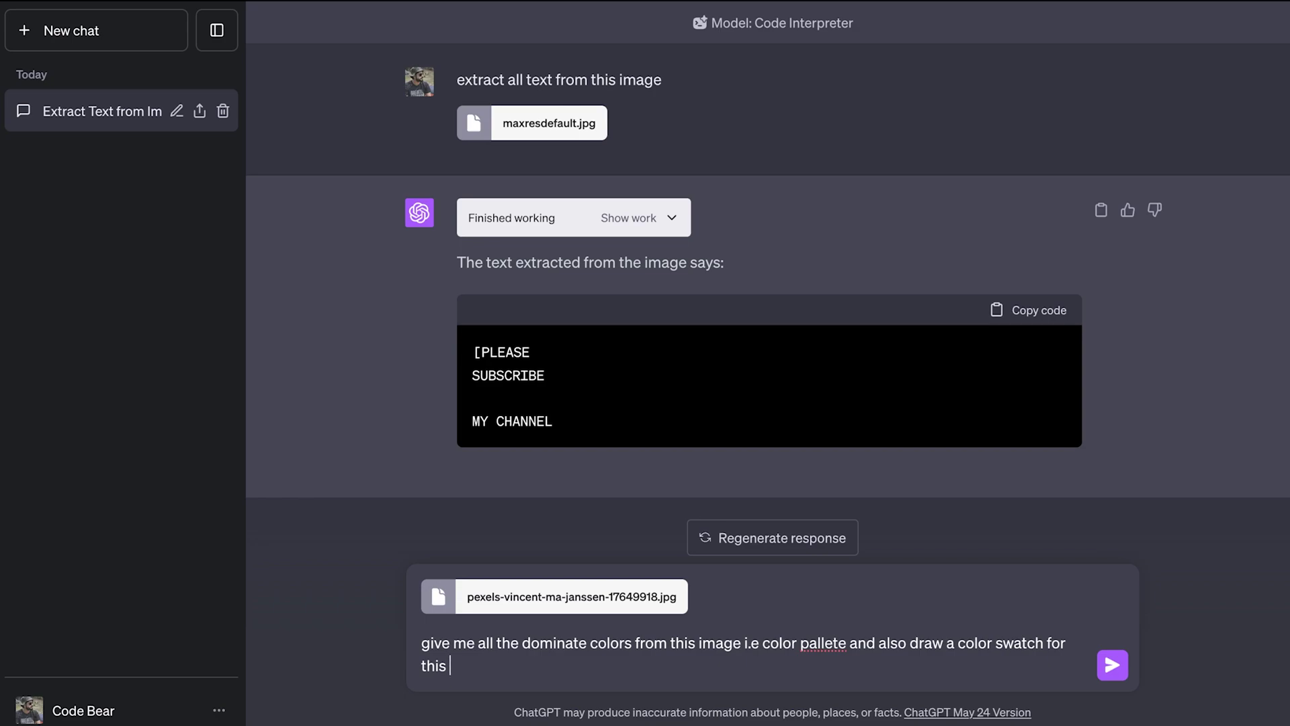
Send the palette request and review the eight hex colours, #949771 to #302c2c, and swatch
left_click(1112, 665)
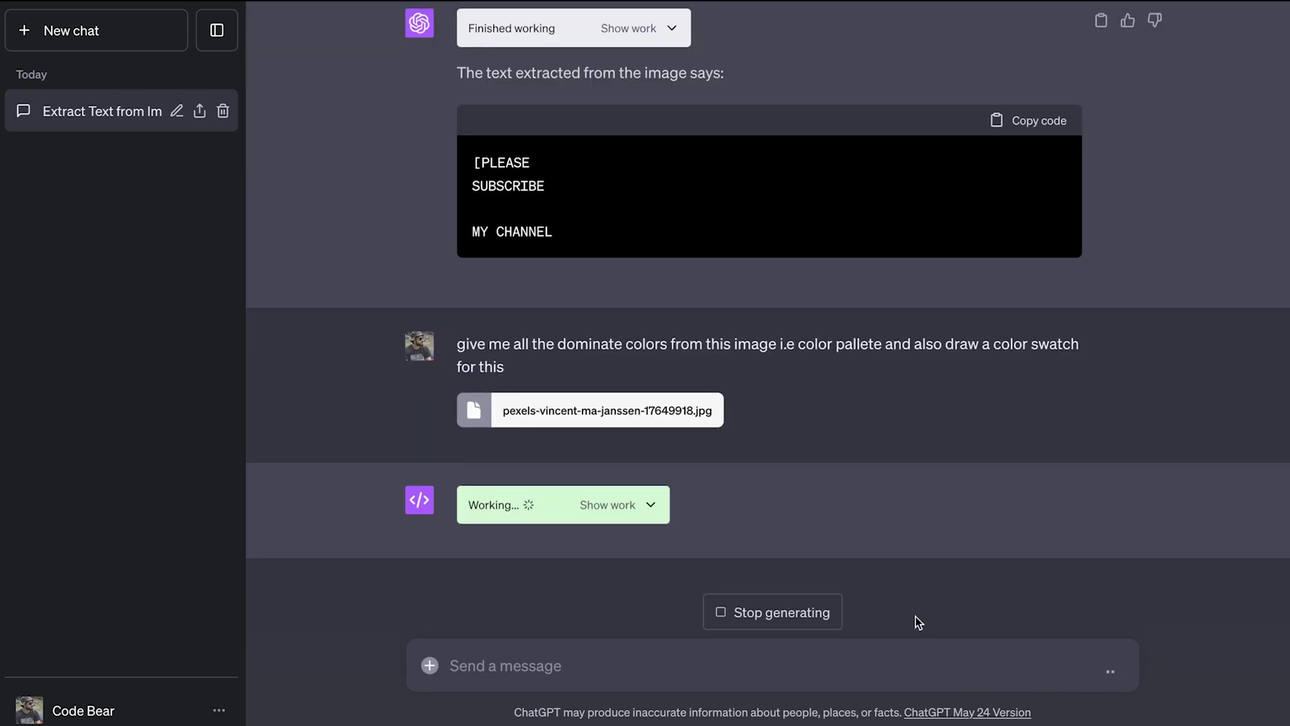
left_click(645, 506)
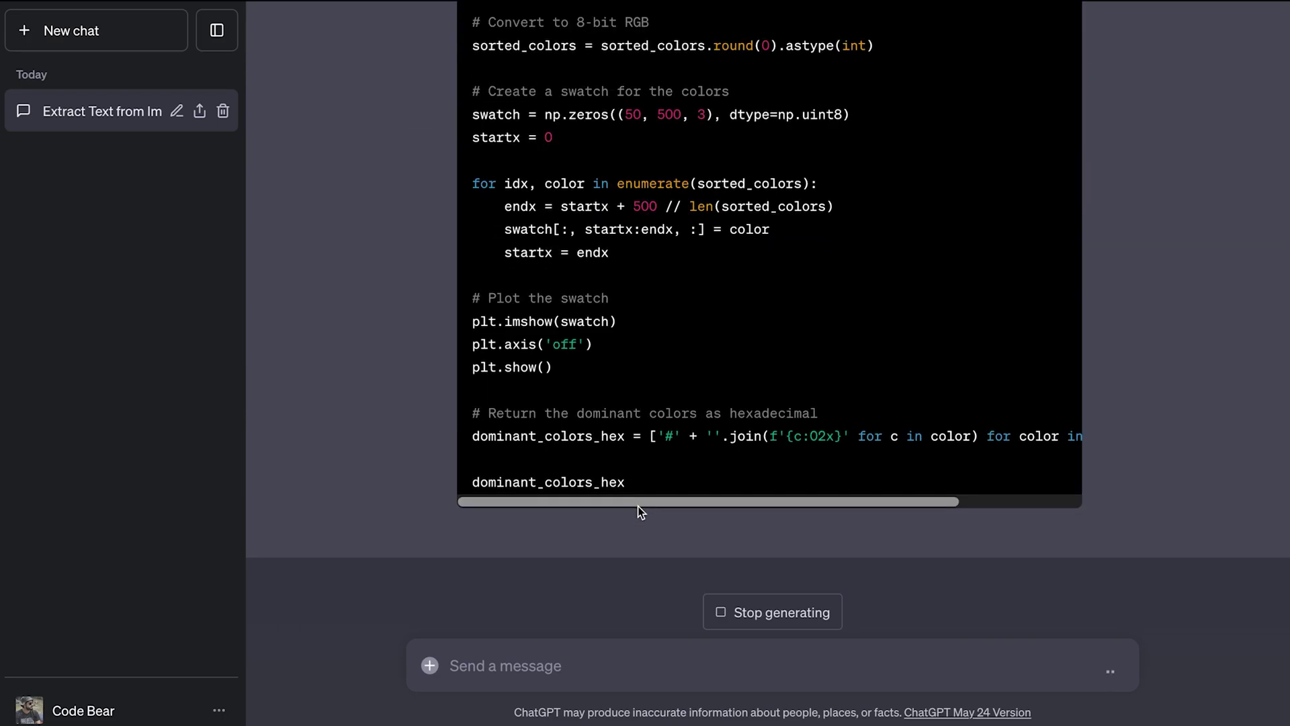
scroll(673, 405, "up", 10)
left_click(665, 376)
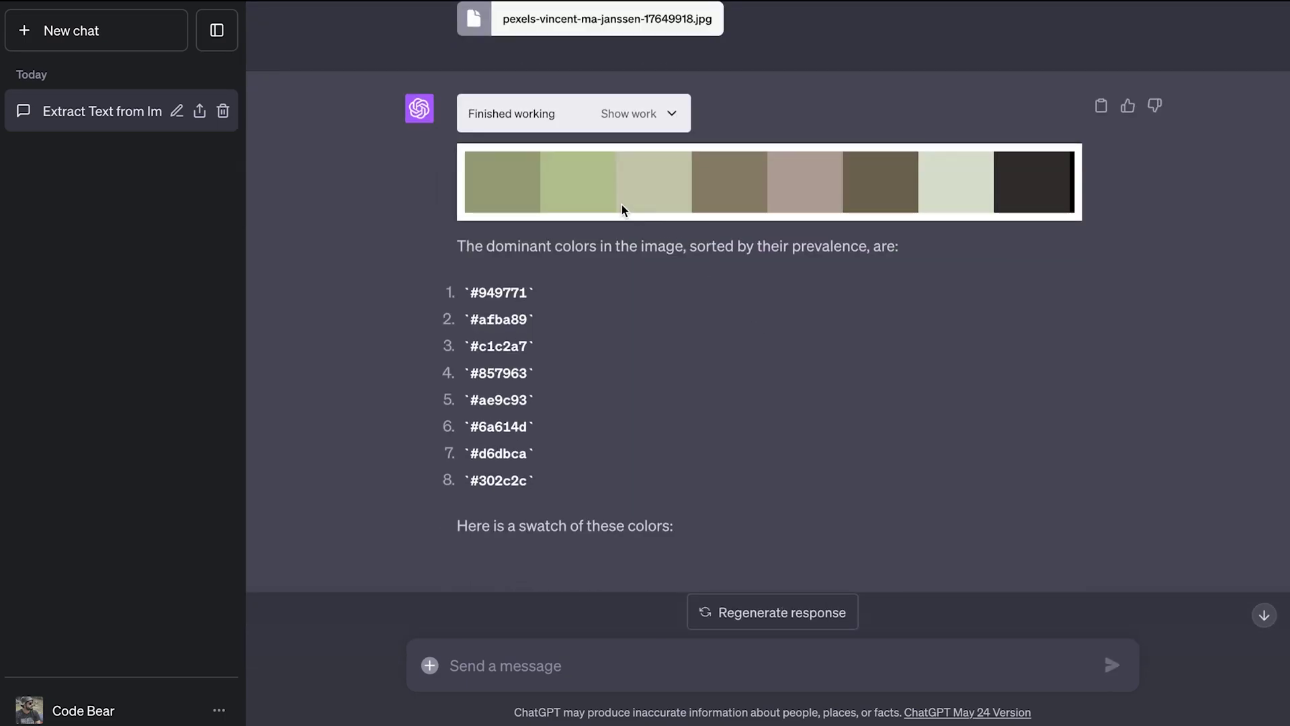
scroll(560, 171, "down", 1)
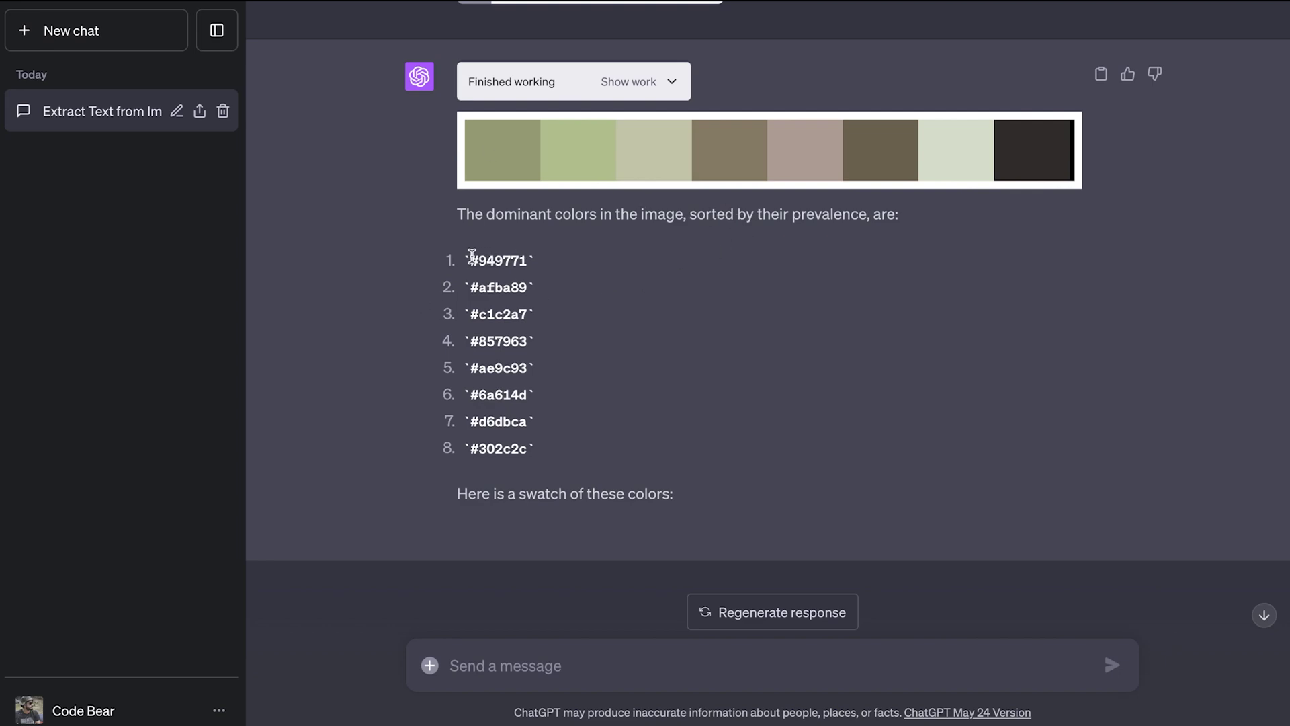
left_click_drag(472, 257, 533, 290)
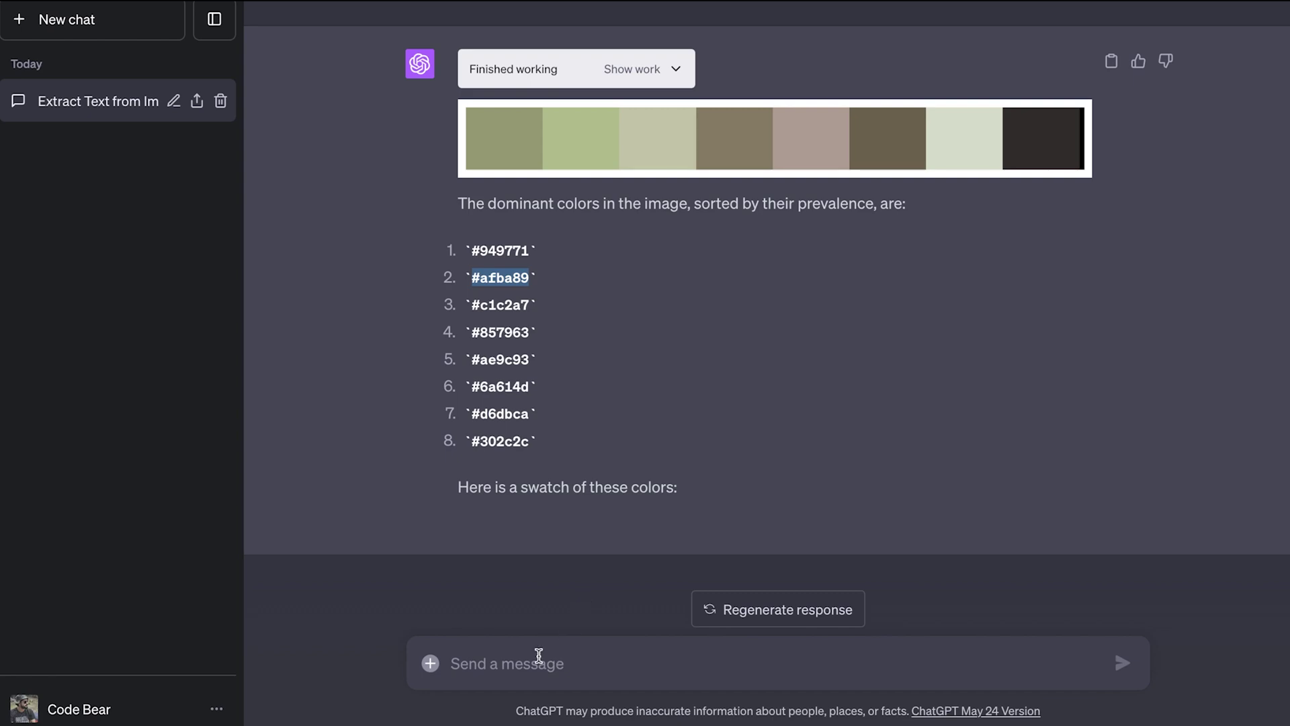
left_click(537, 657)
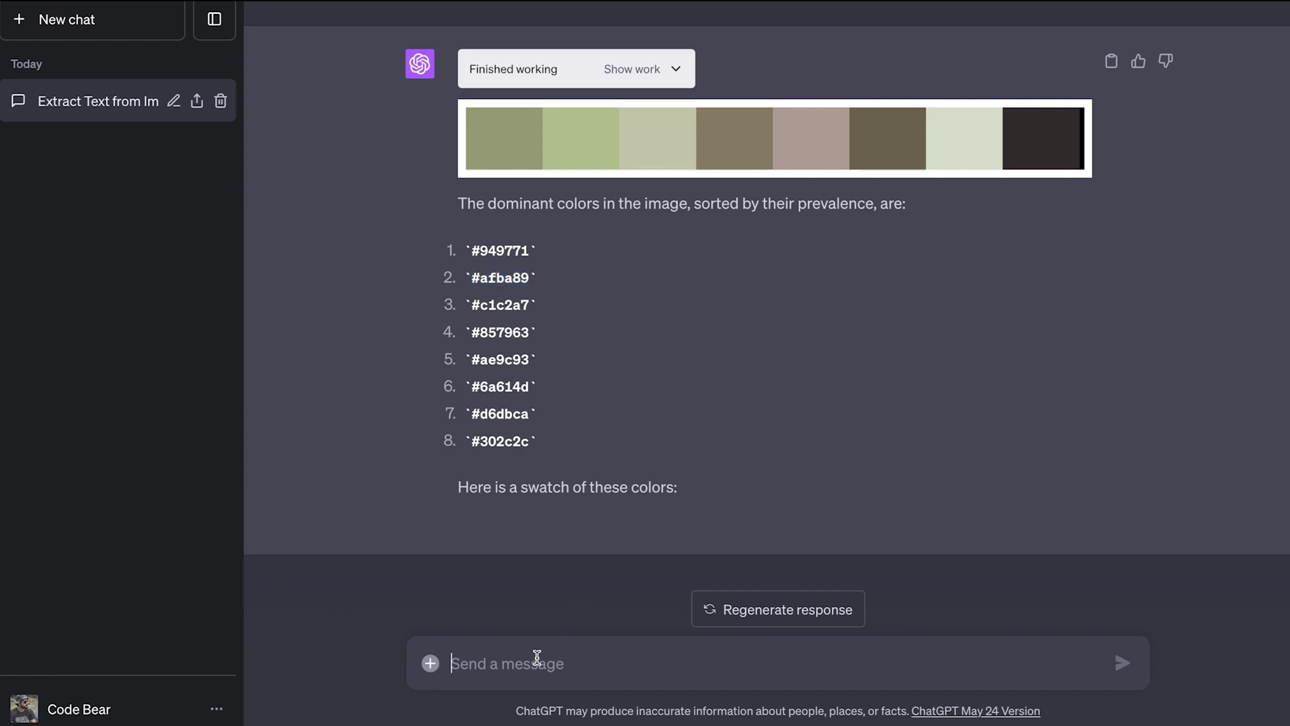
Ask for the image in black and white, request a download option, and download it
type("i want the a")
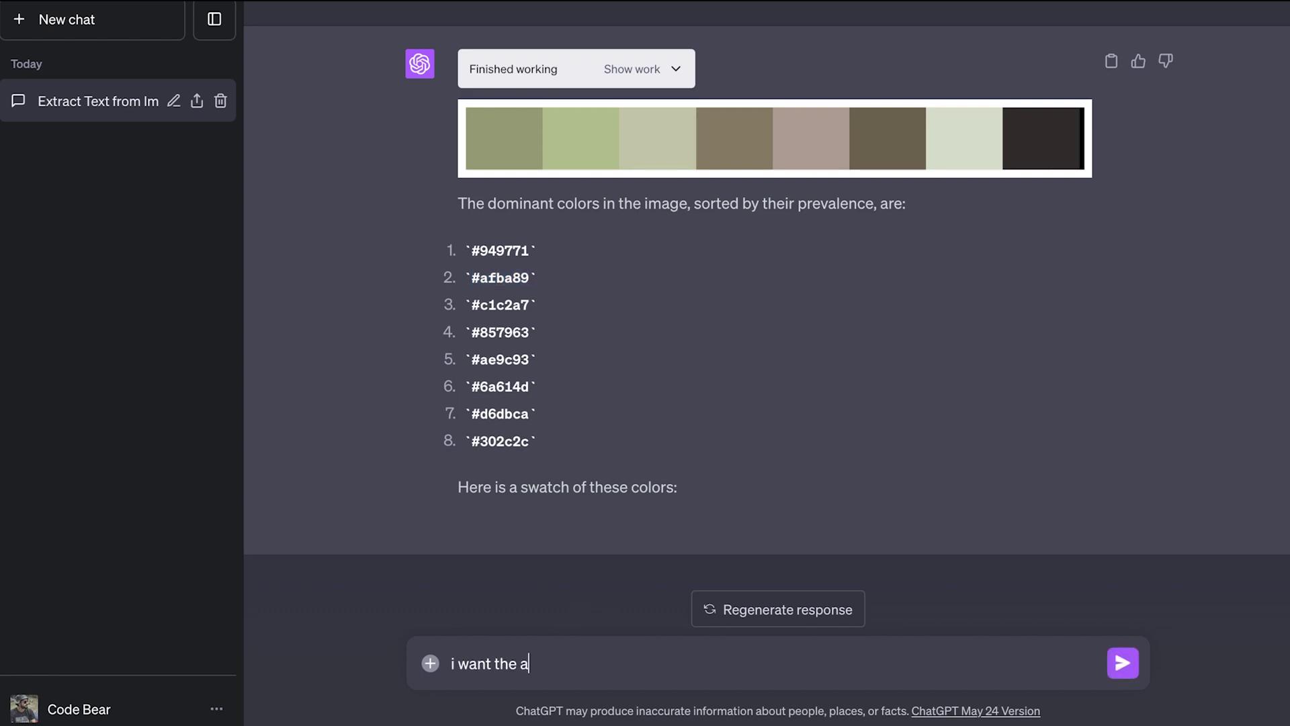
type("bove image in bla")
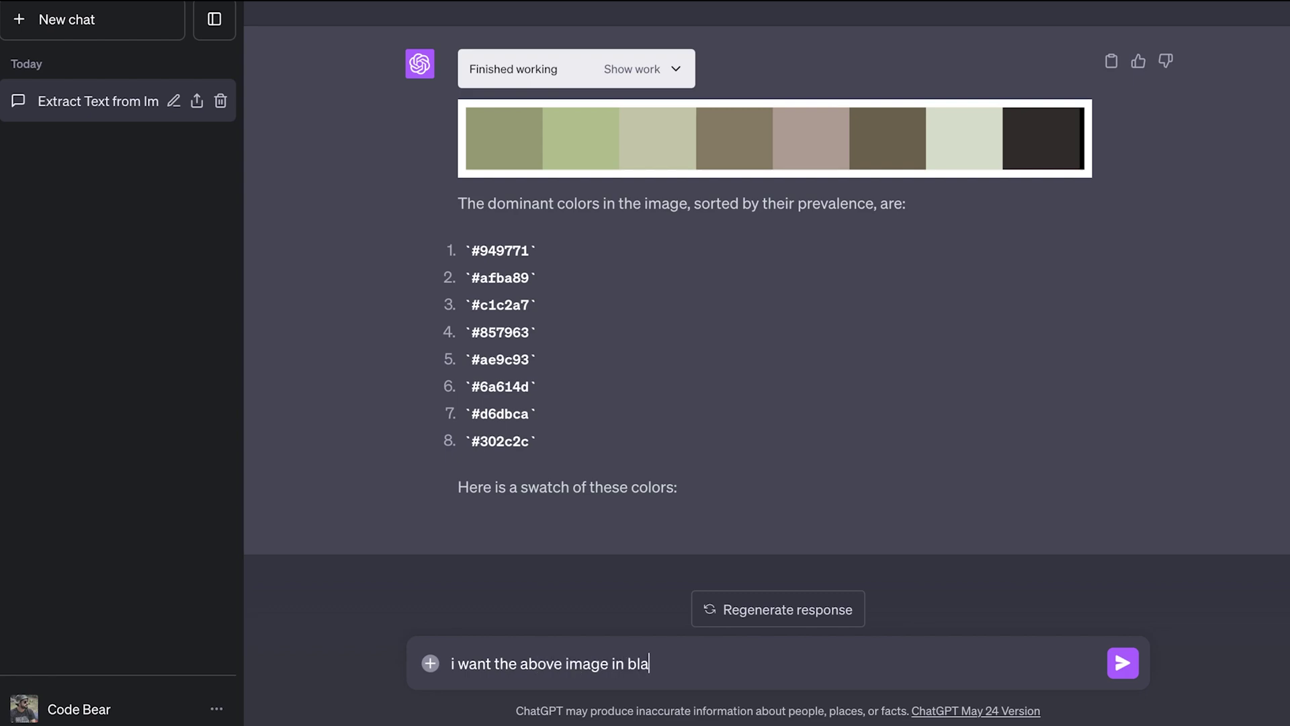
type("ck and white")
key("Return")
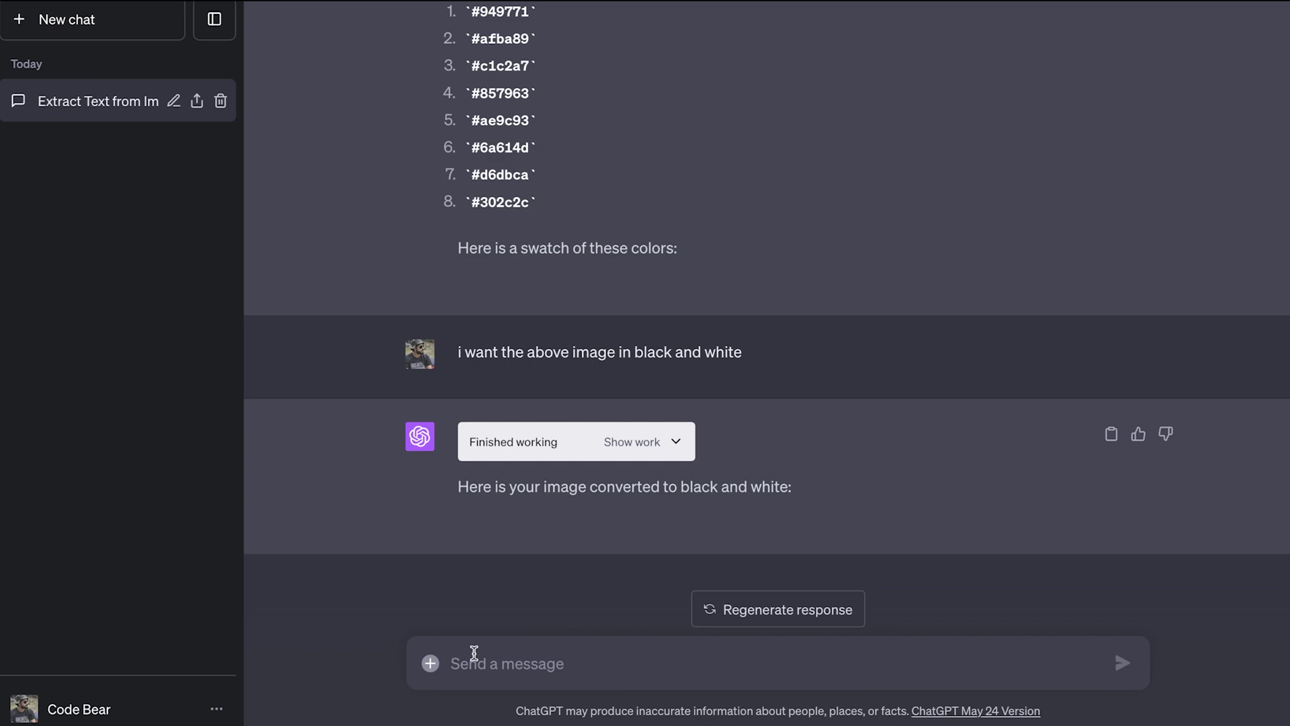
type("gi")
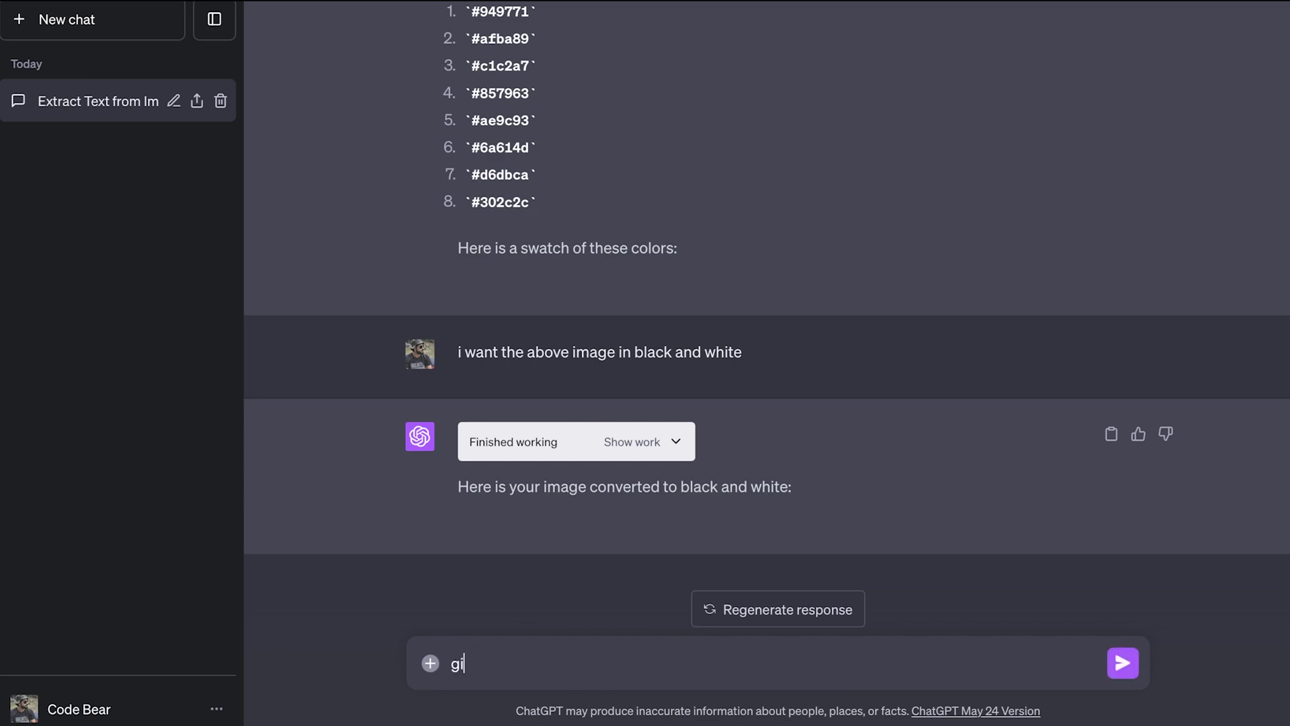
type("ve me the download ")
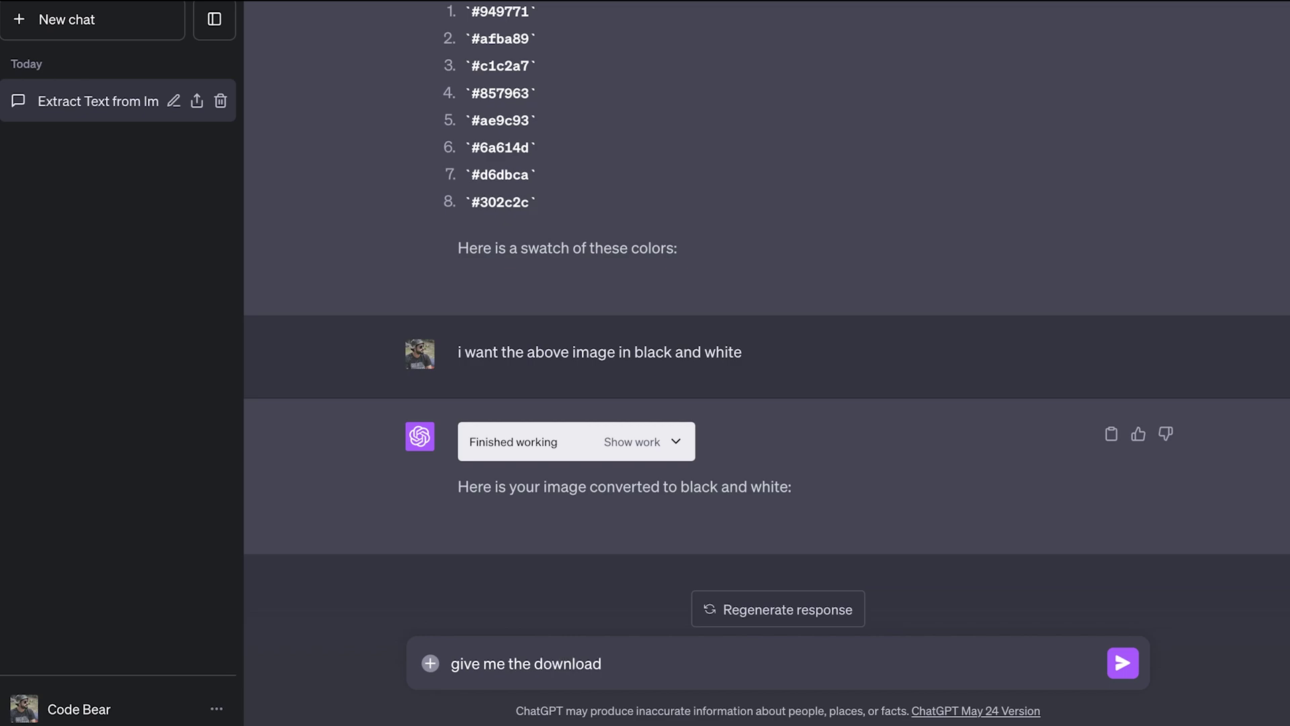
type("opt")
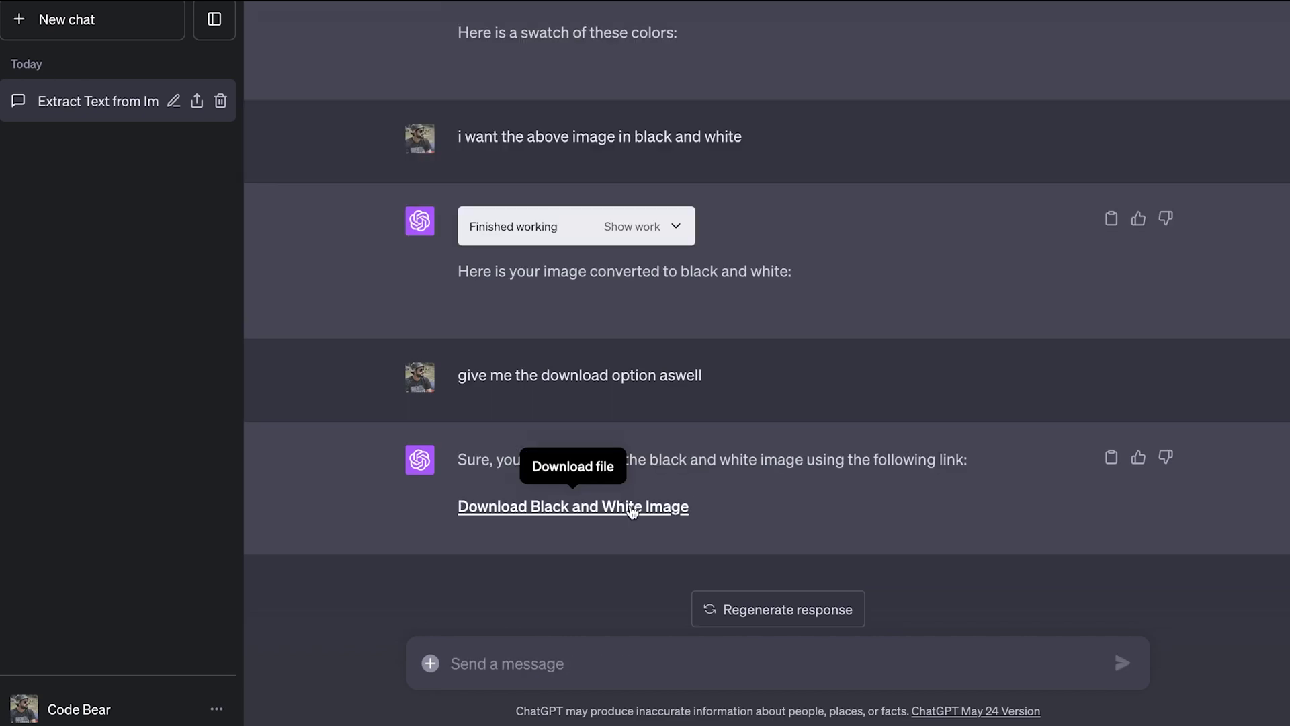
left_click(631, 507)
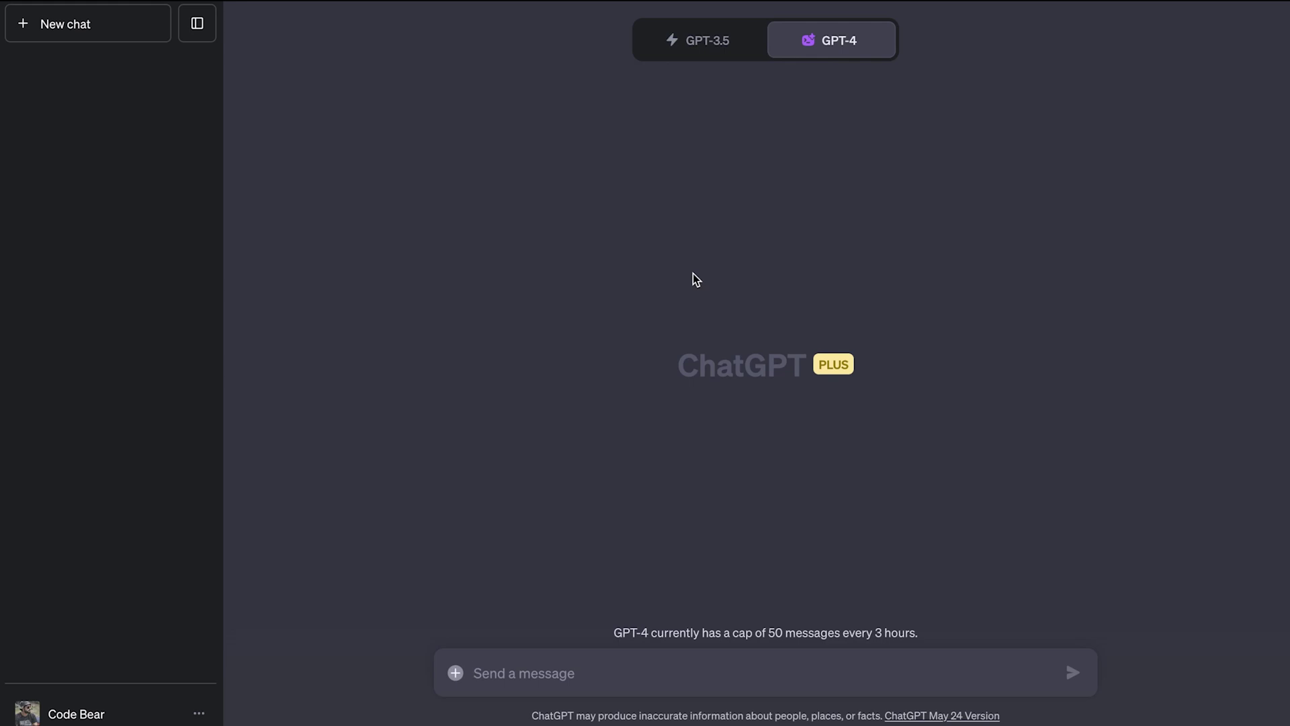
Attach pexels-amber-kipp-17028672.jpg, paste the zoom-in GIF request, and send it
left_click(455, 673)
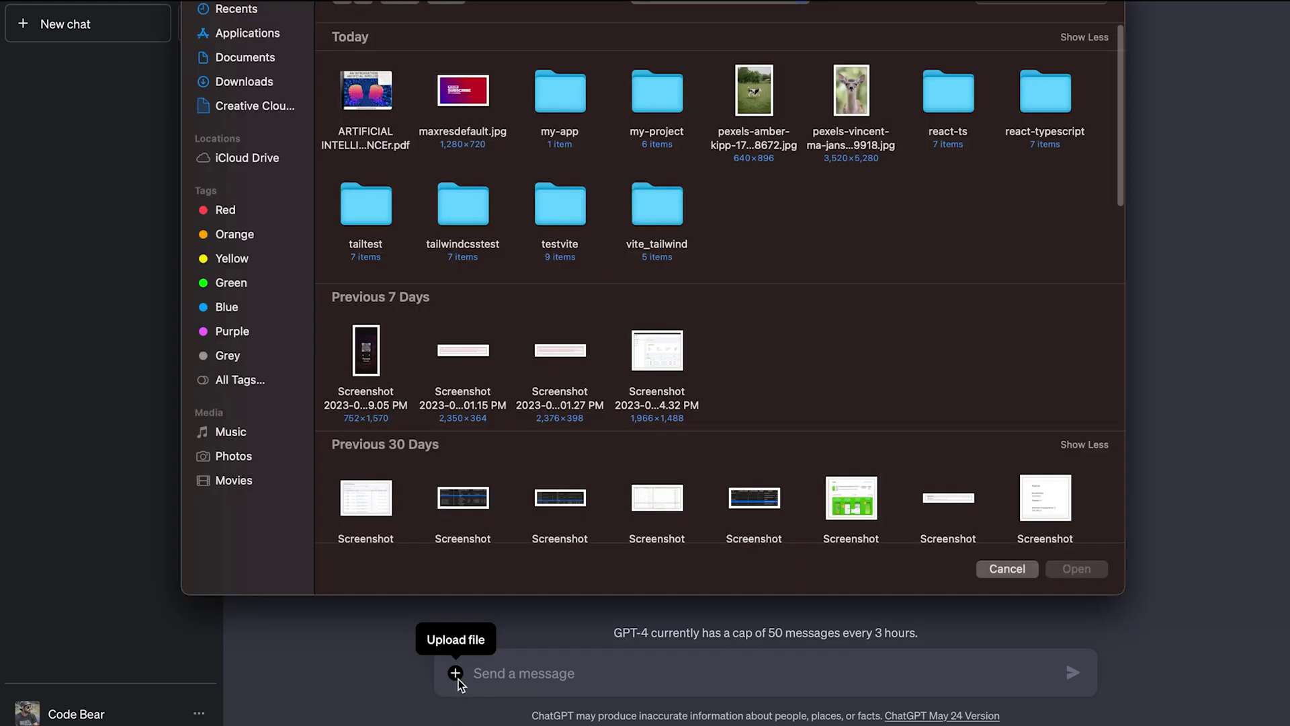
double_click(762, 114)
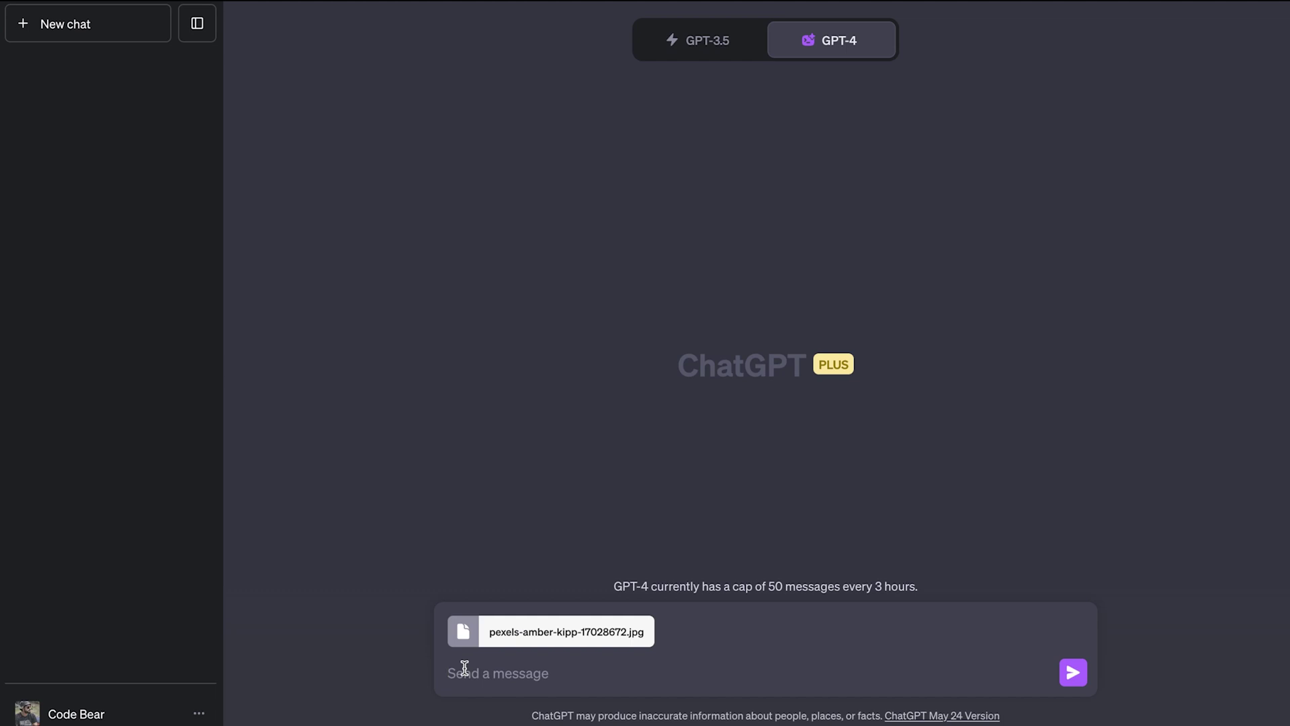
type("give me a gif from this image with zoom in animation")
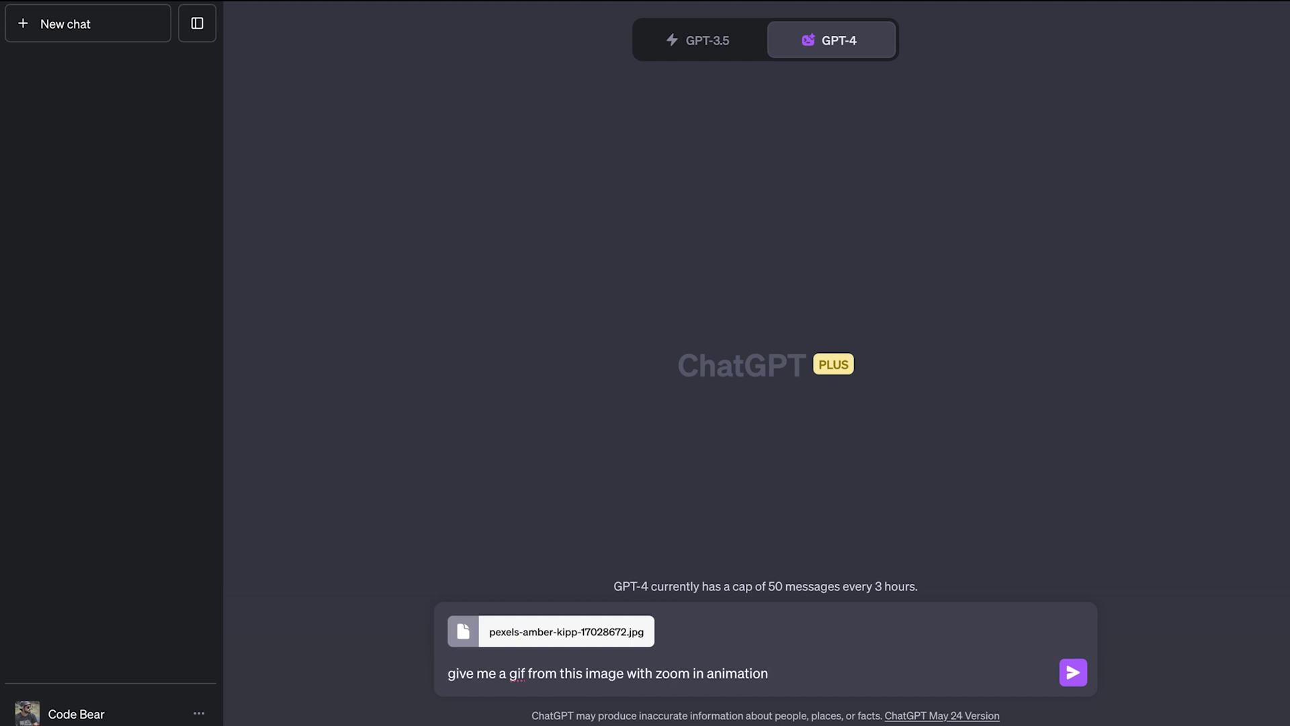
left_click(1081, 669)
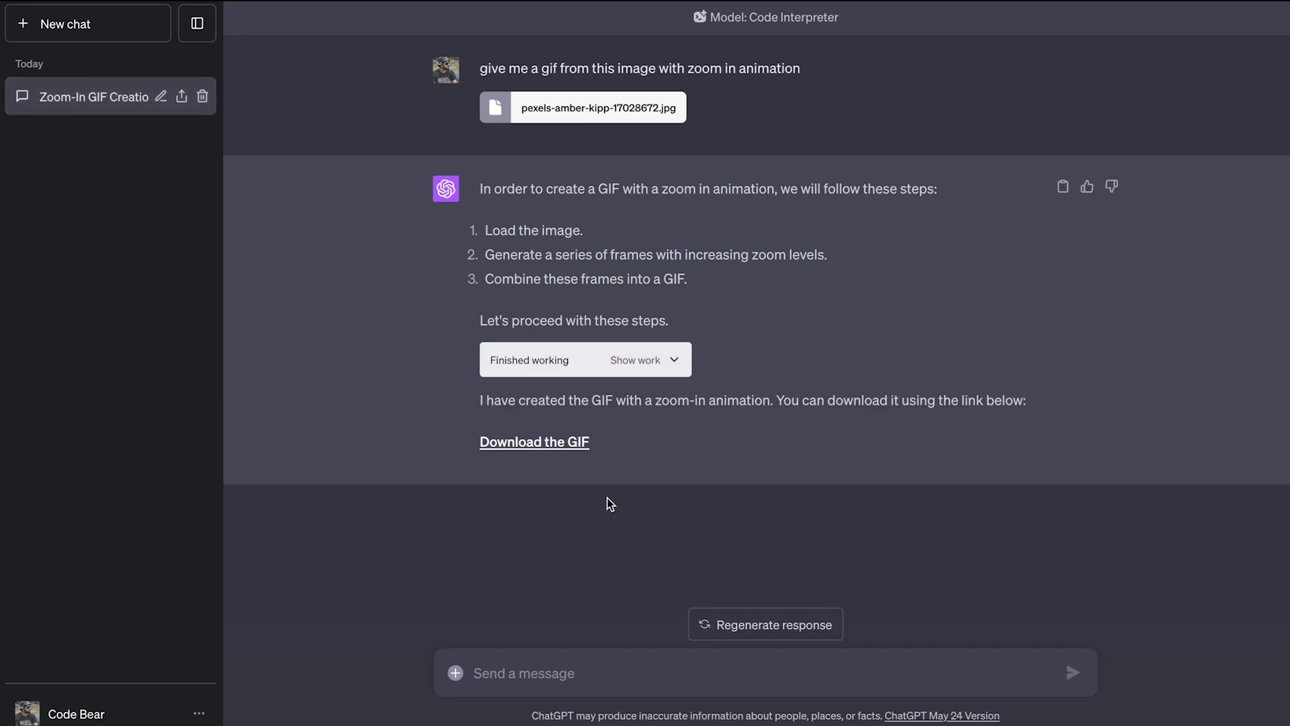
Download the zoom-in GIF via the 'Download the GIF' link
left_click(576, 444)
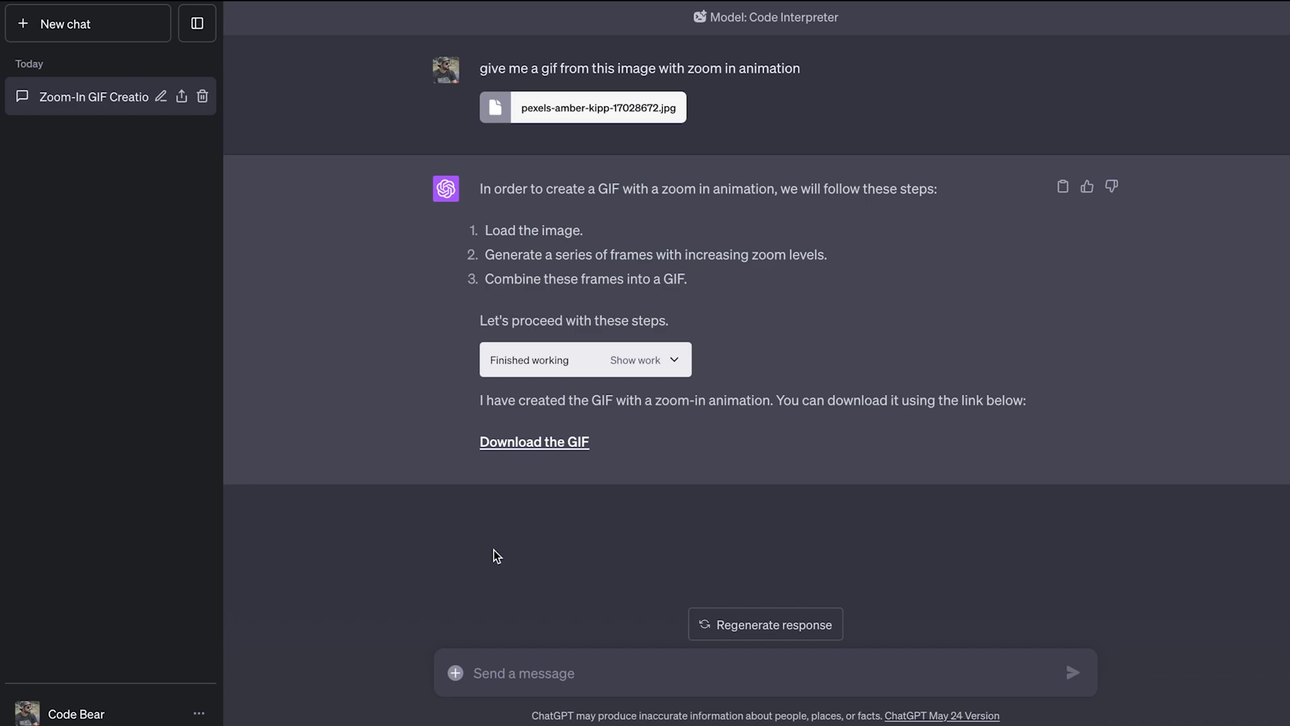
Ask for a histogram of the original image and review the pixel-intensity plot
left_click(493, 662)
type("give ee a histogram of the original image")
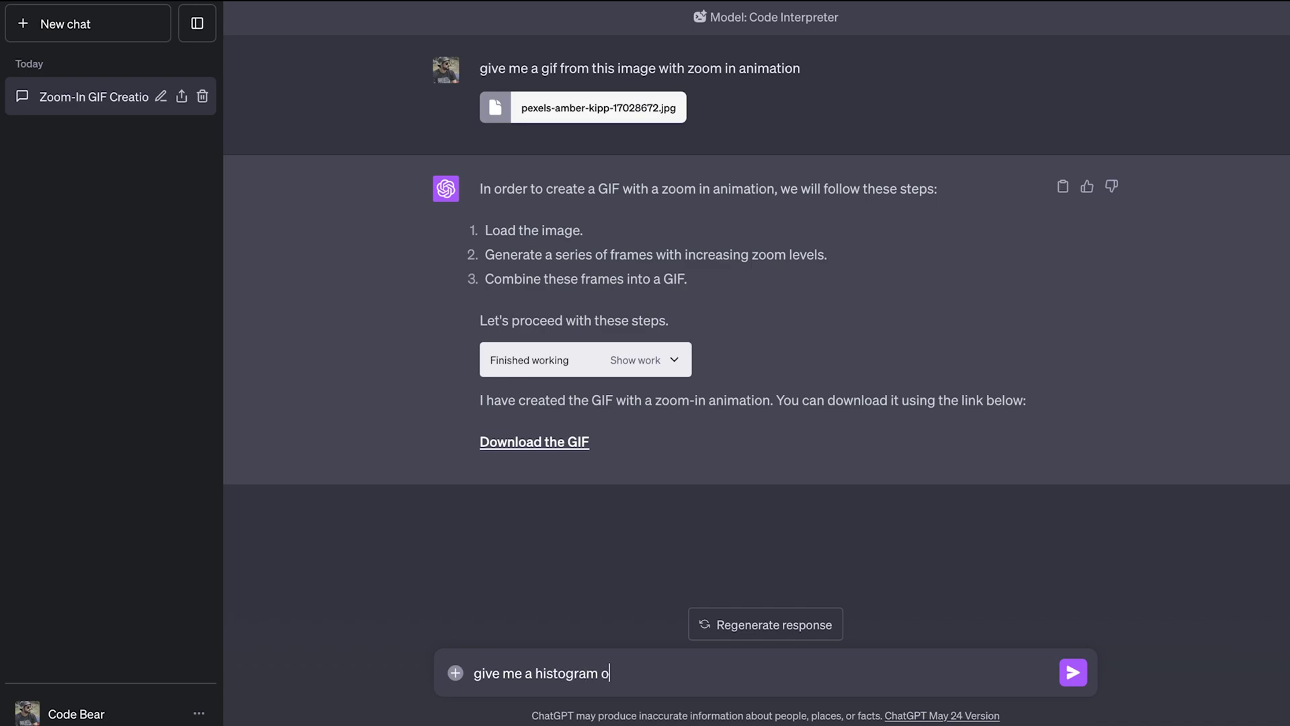
key("Return")
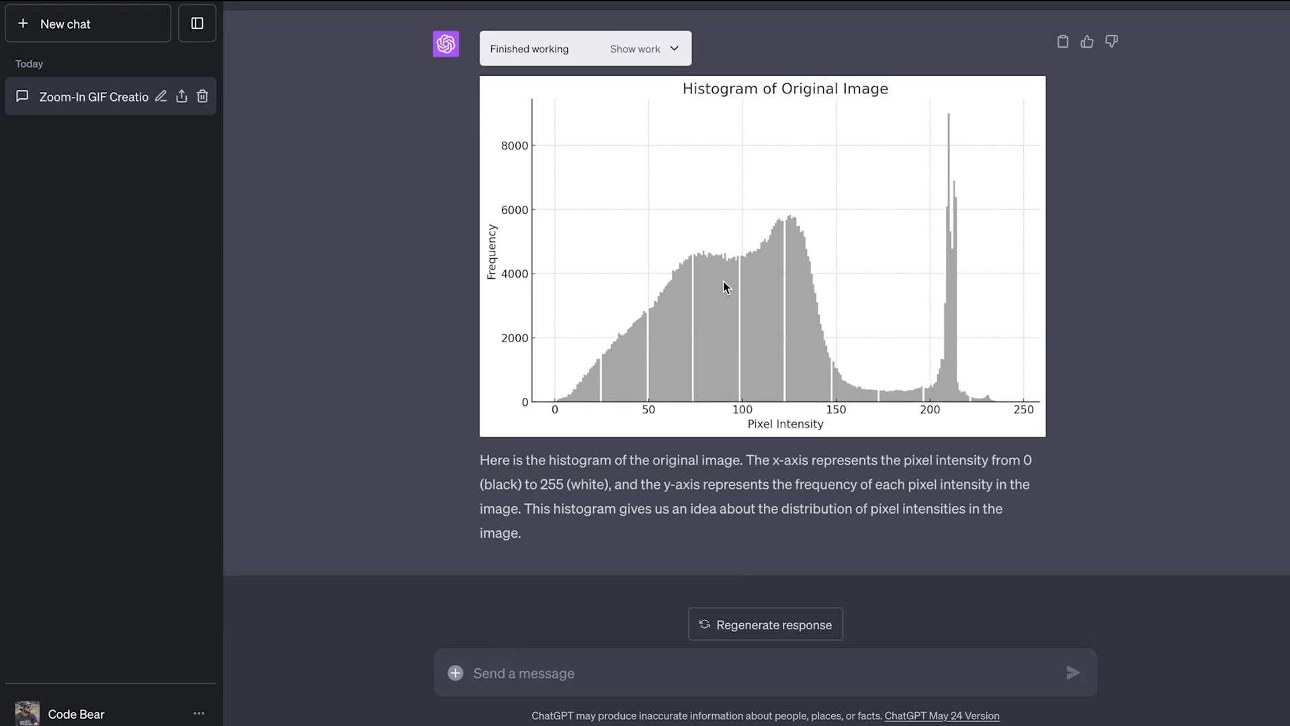
scroll(724, 287, "up", 2)
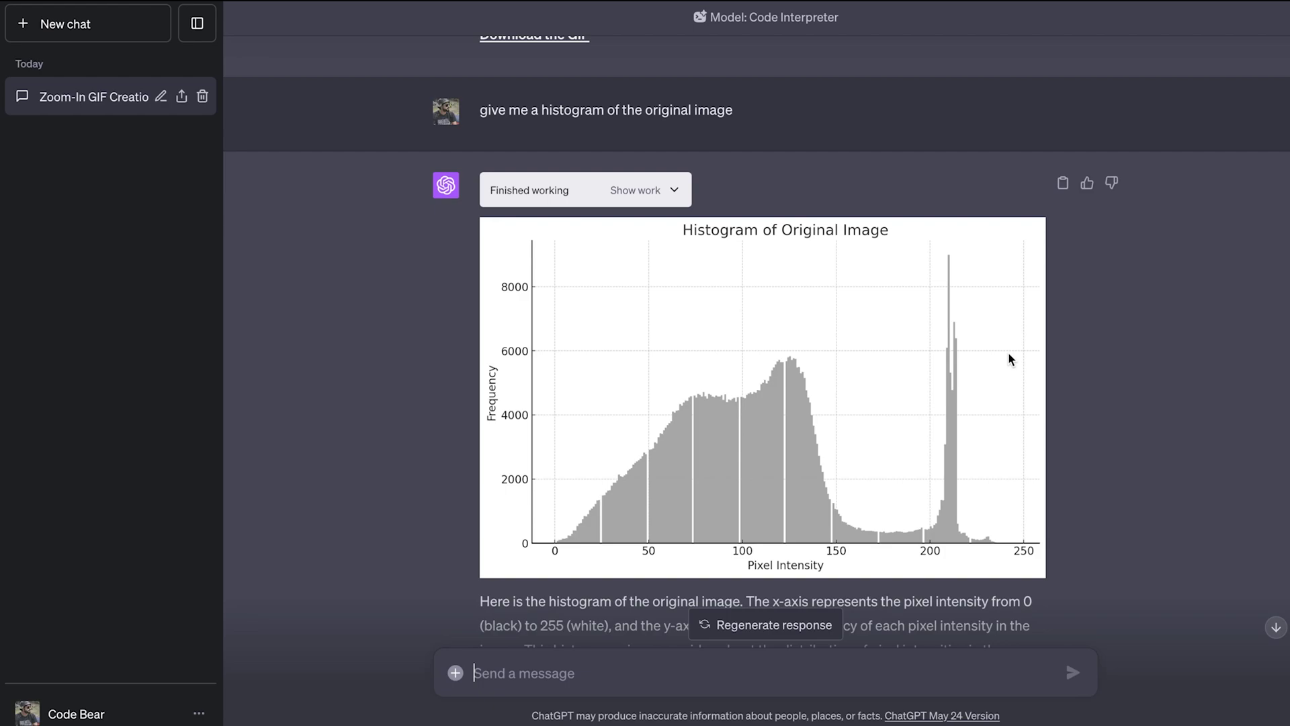
scroll(729, 518, "down", 1)
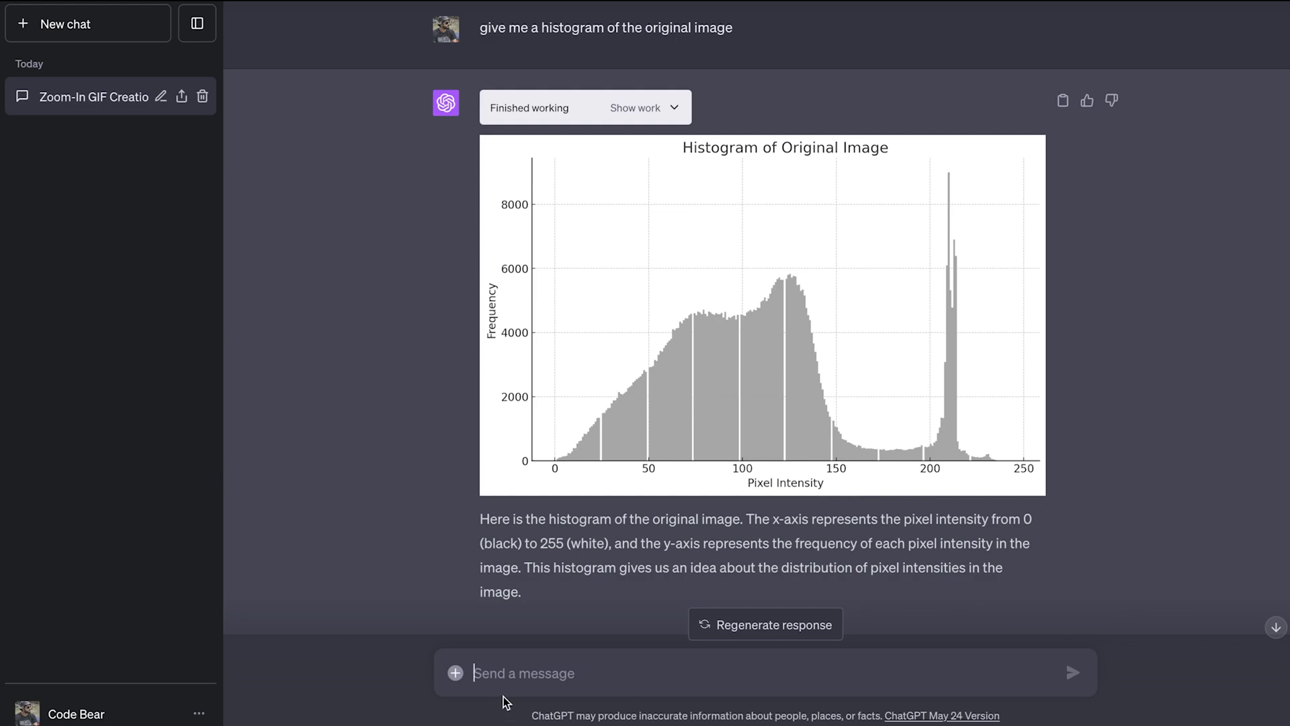
Upload Fortune 500 Companies.csv and ask 'what is this csv data about'
left_click(455, 672)
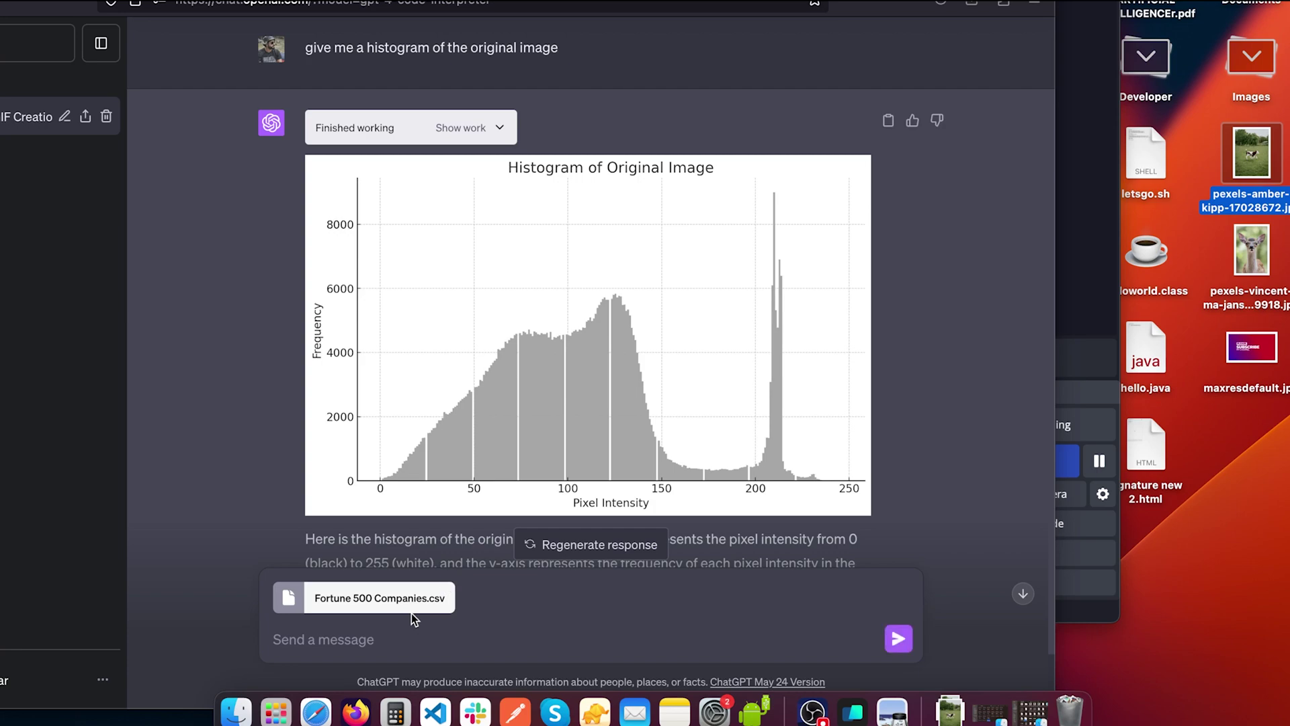
left_click(304, 636)
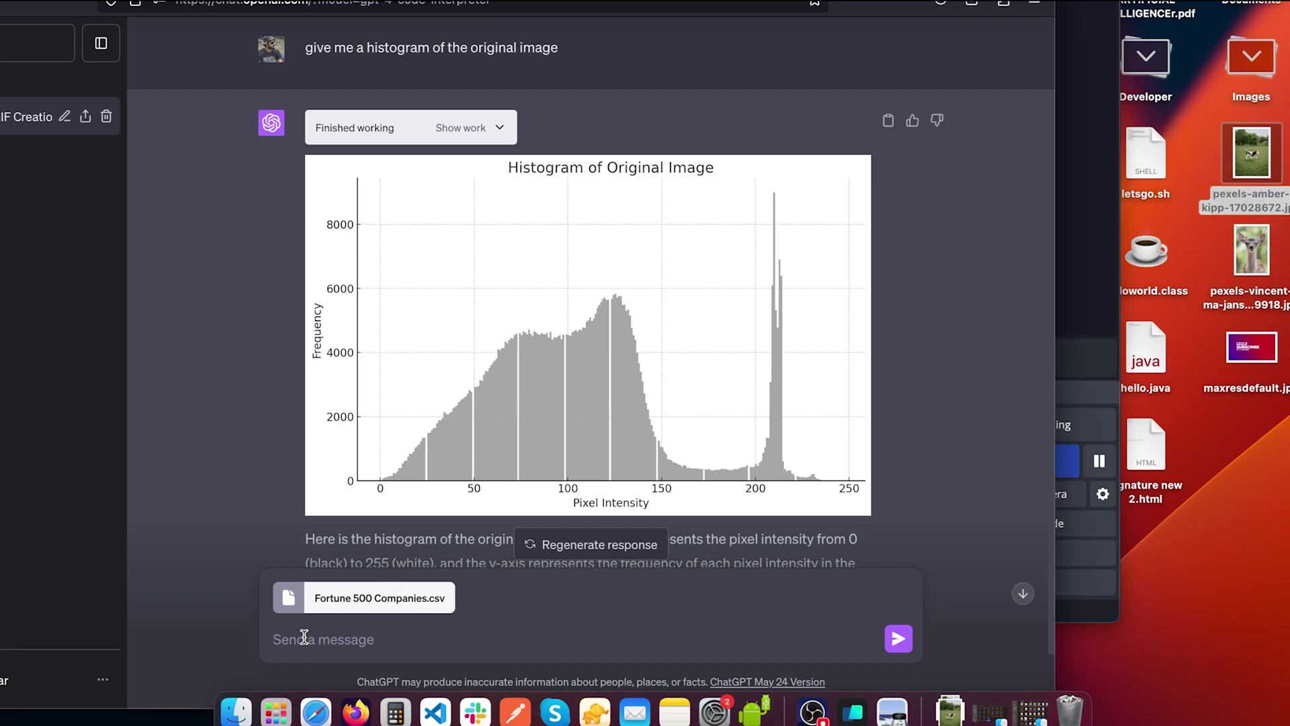
type("what is this csv data about")
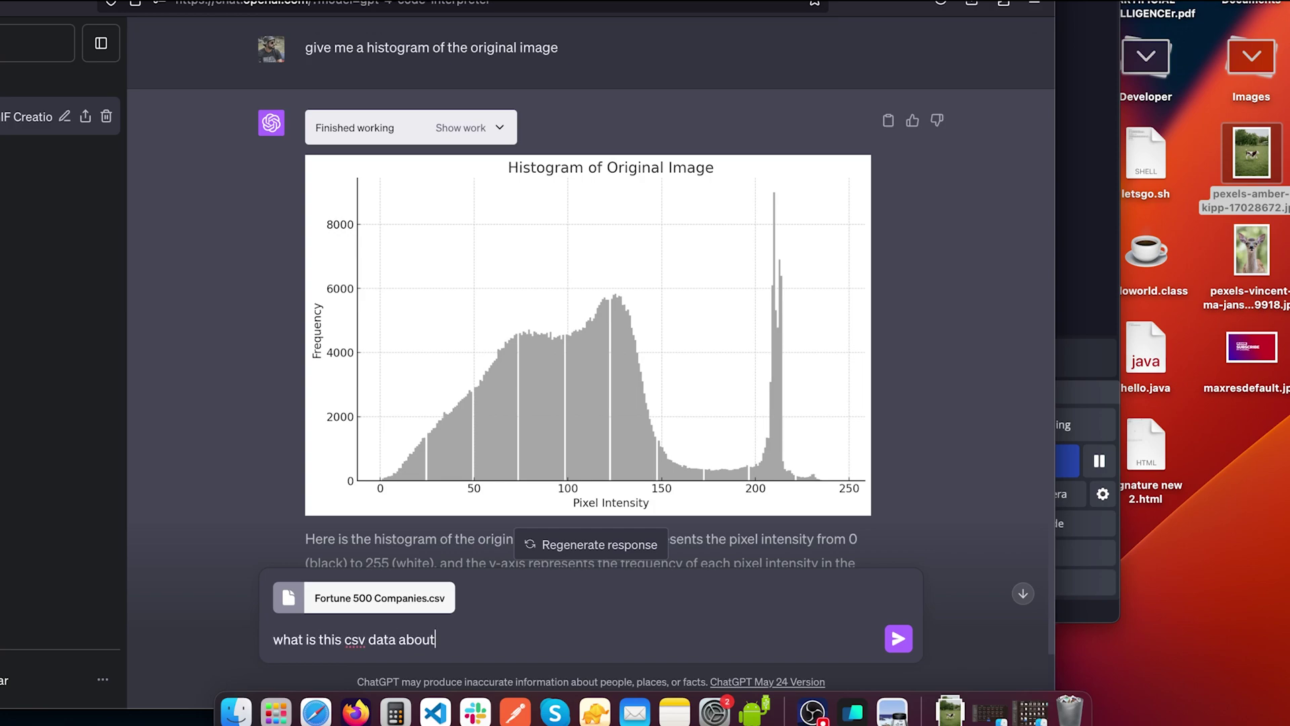
key("Return")
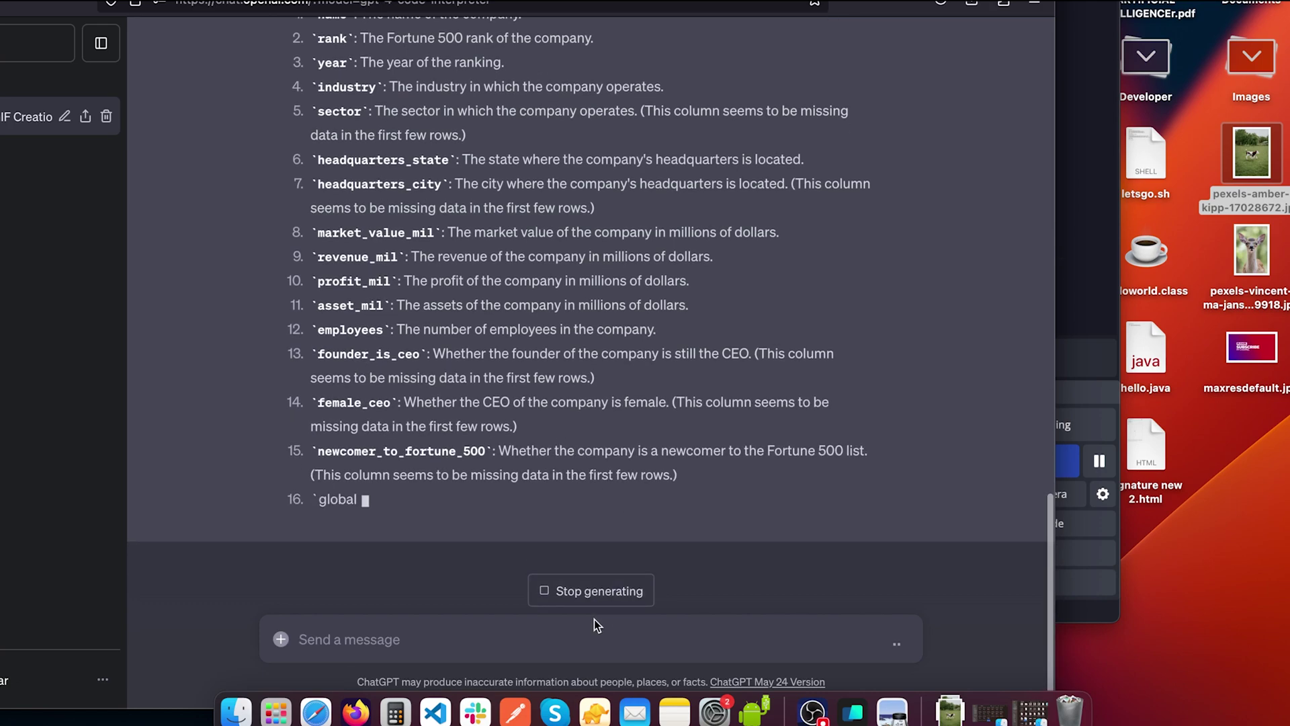
Stop the reply, say you want visualizations from this data, then request 'a pie chart'
left_click(597, 591)
type("i")
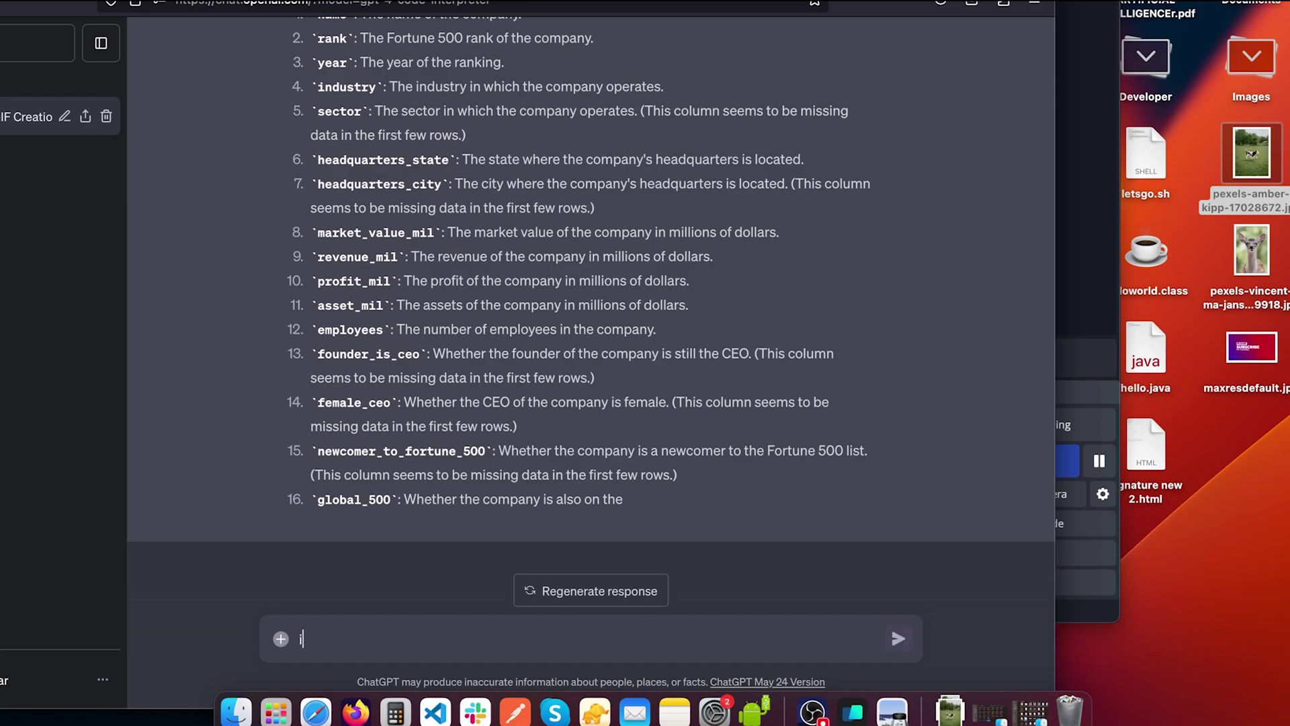
type(" want ti")
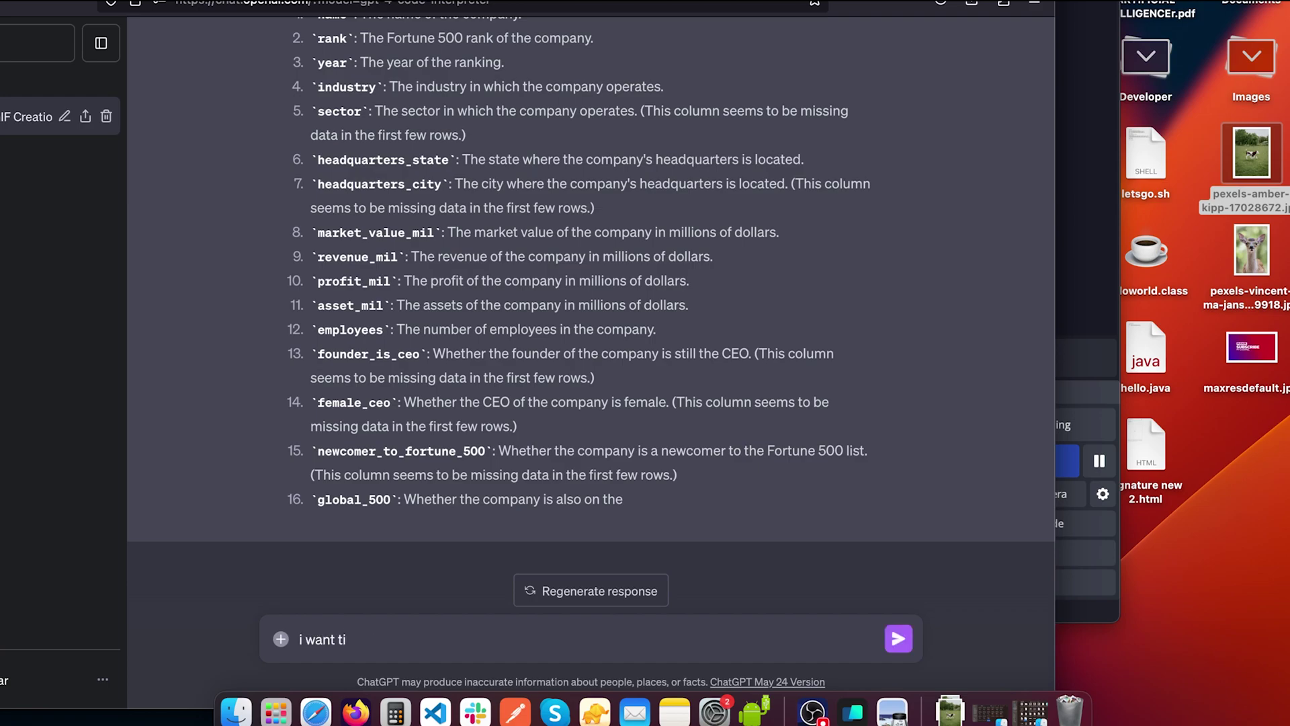
type("o")
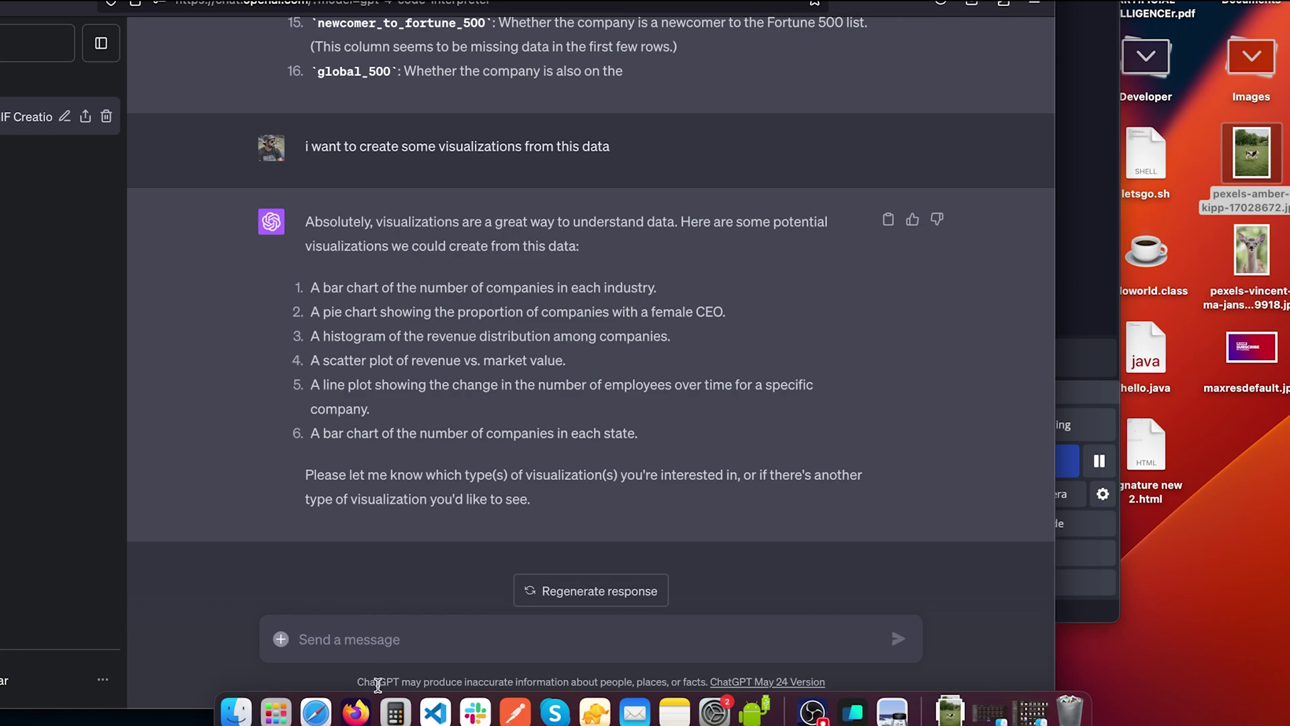
left_click(385, 637)
type("a pie chart")
key("Return")
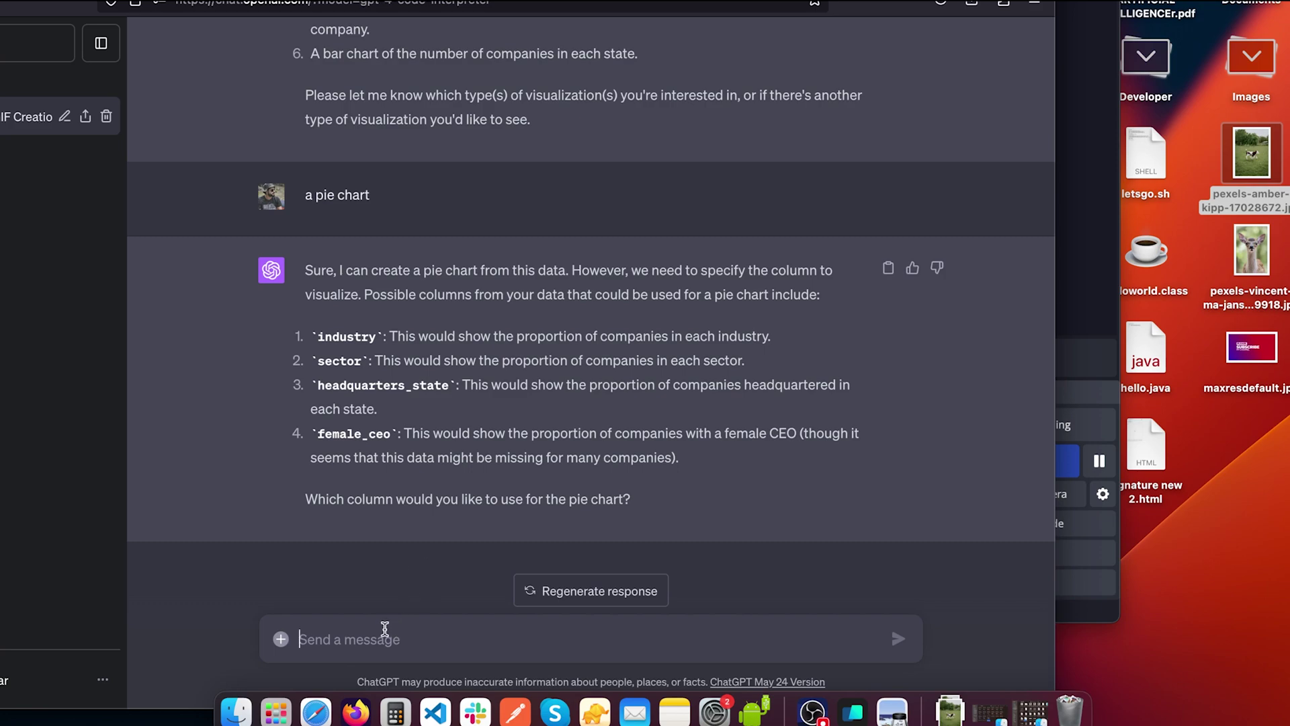
Answer 'industry' as the pie chart column and view the resulting industry-proportion chart
type("industry")
key("Return")
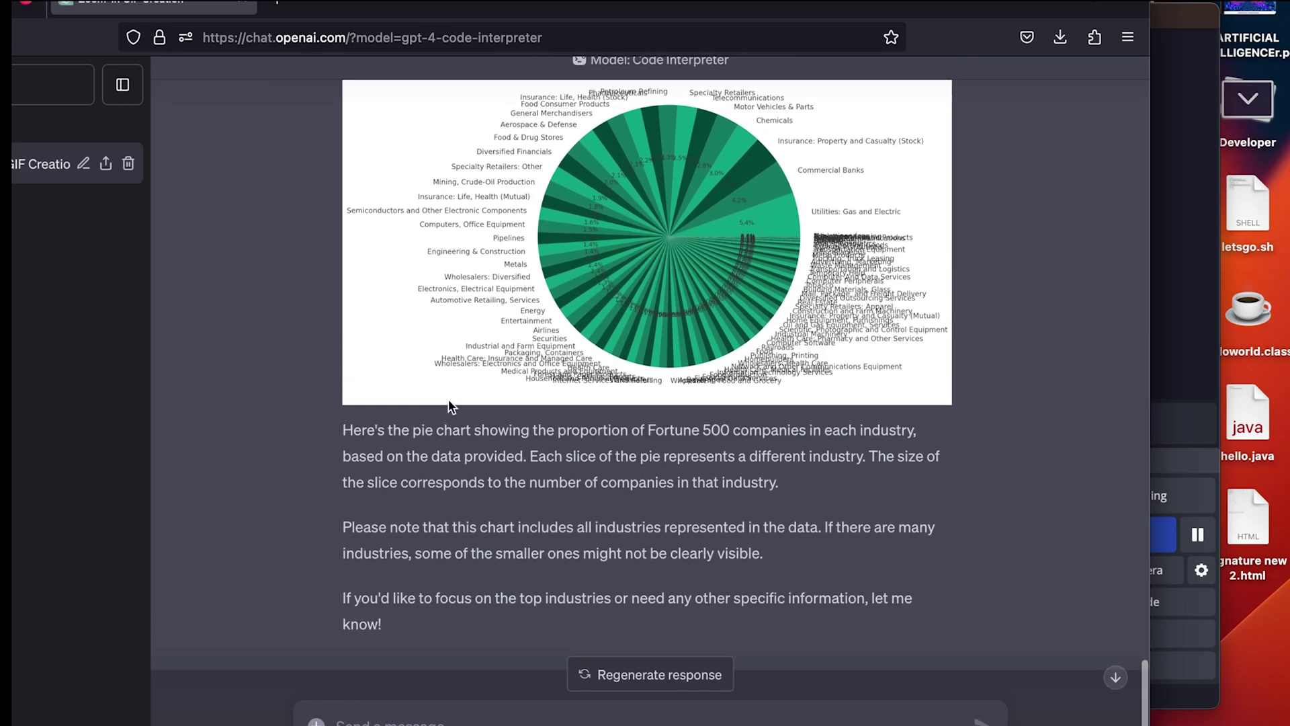
scroll(449, 402, "up", 3)
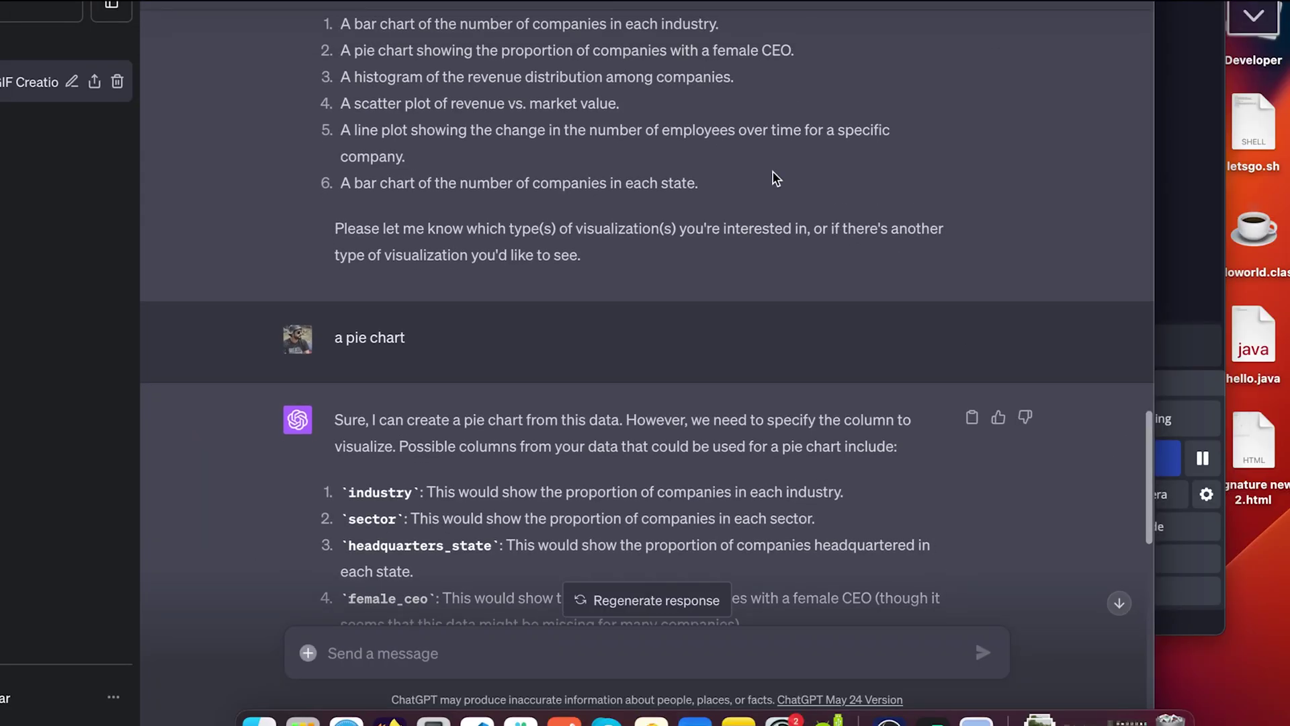
Request a scatter plot of industries and review the revenue-versus-profit chart for the top 10
scroll(773, 176, "down", 15)
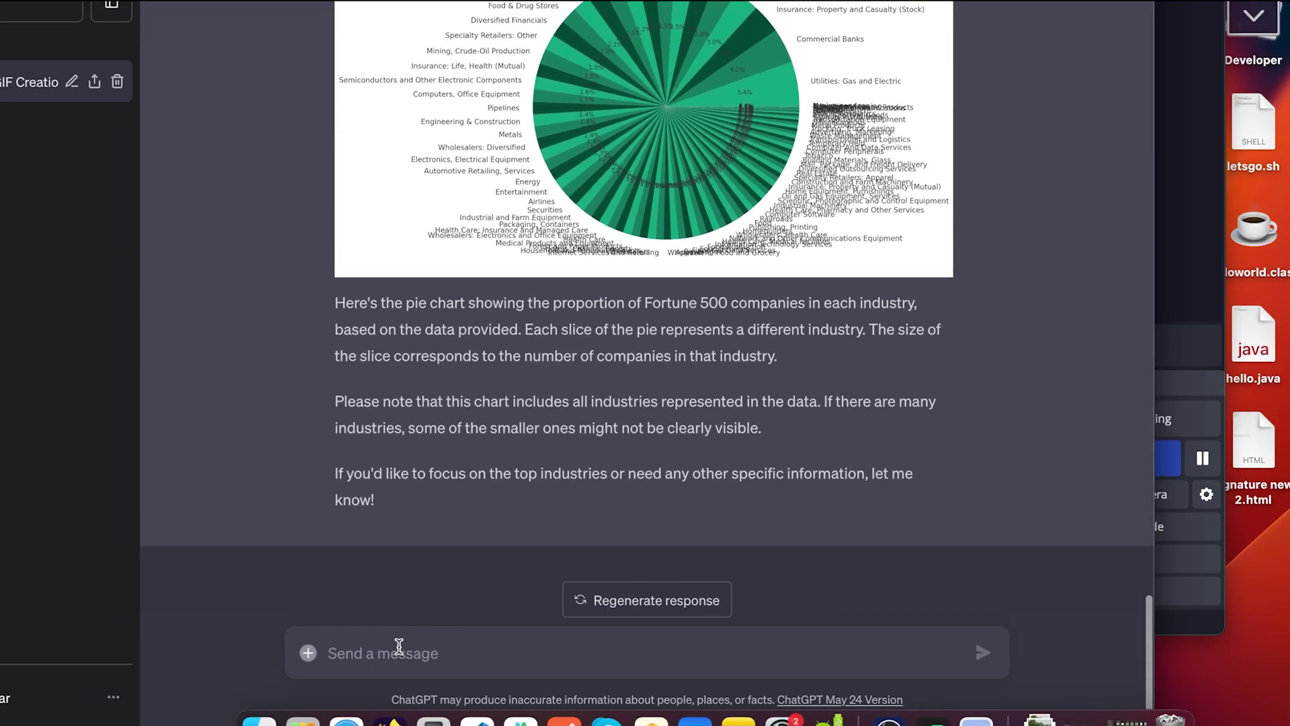
type("lets do")
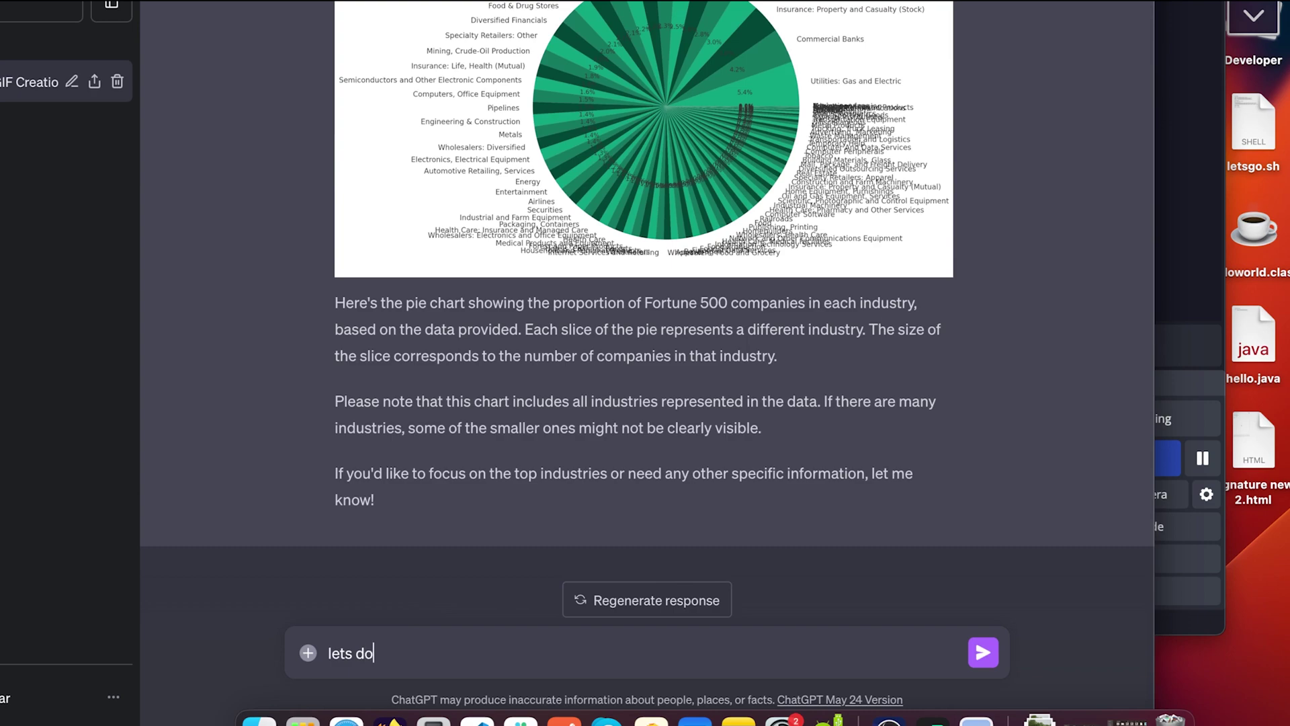
type(" a scatter plot of industrie")
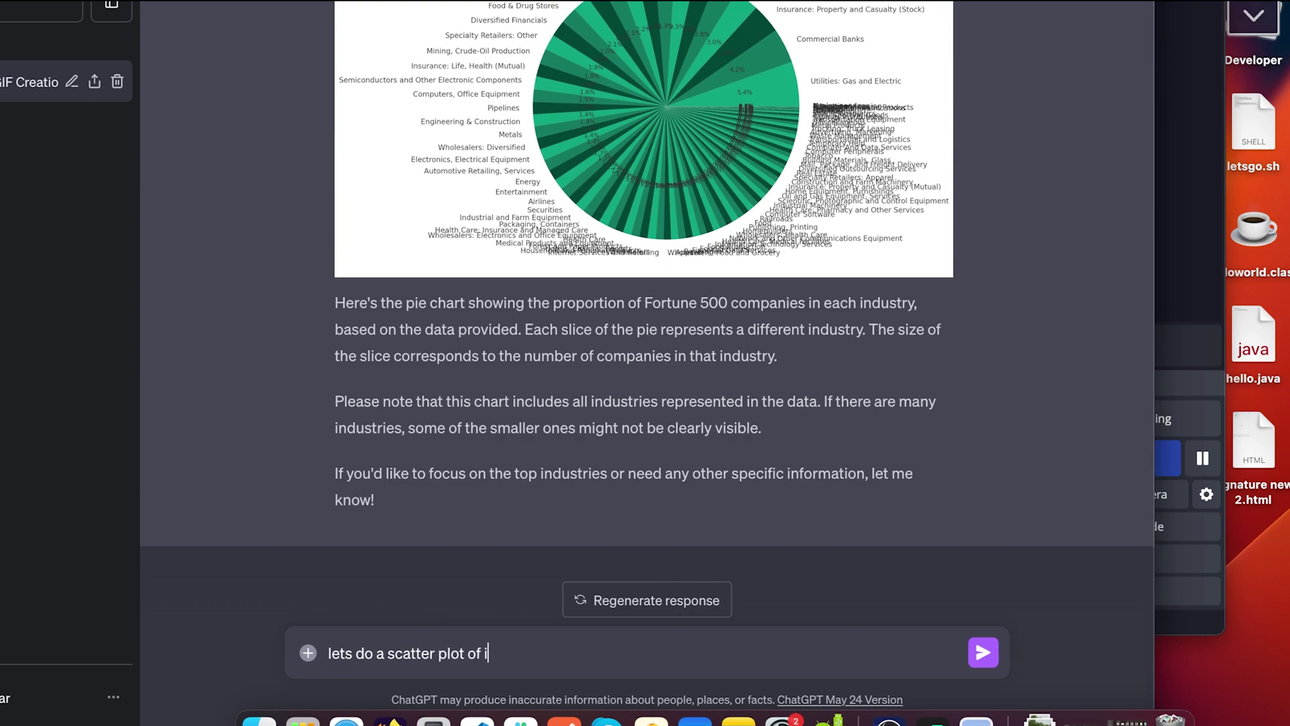
type("s as w")
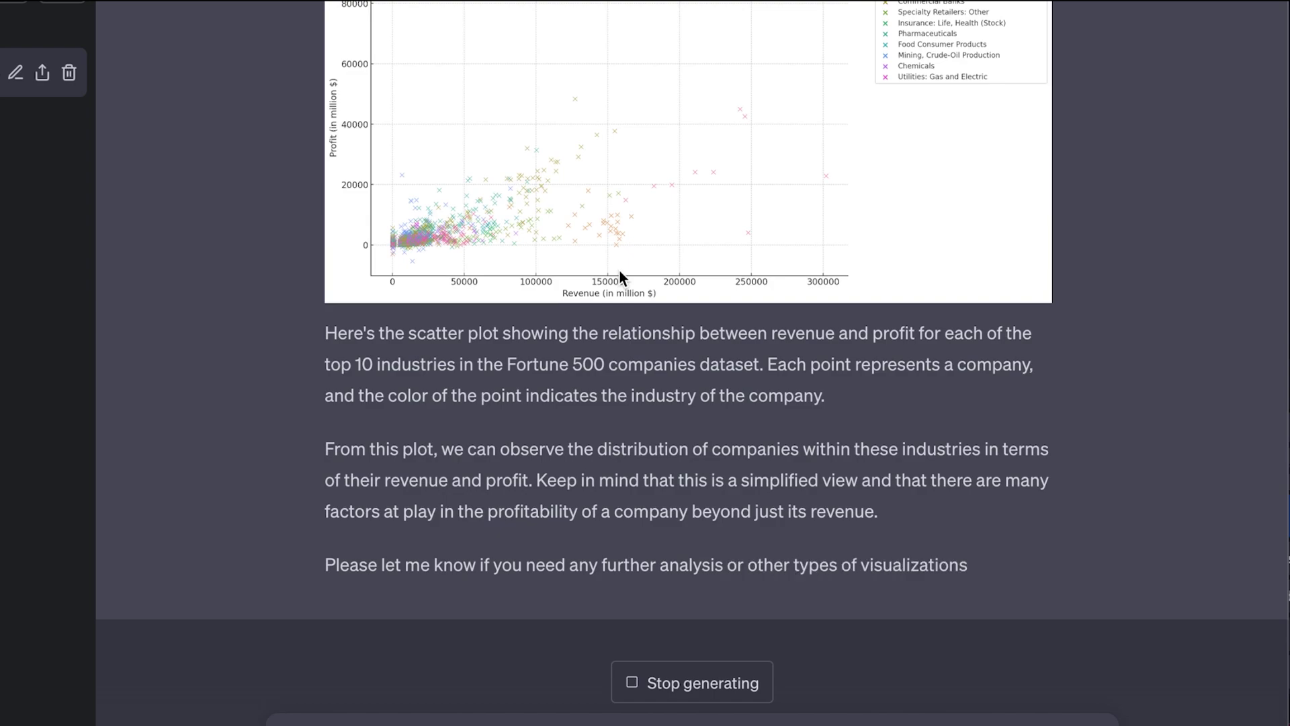
scroll(620, 274, "up", 4)
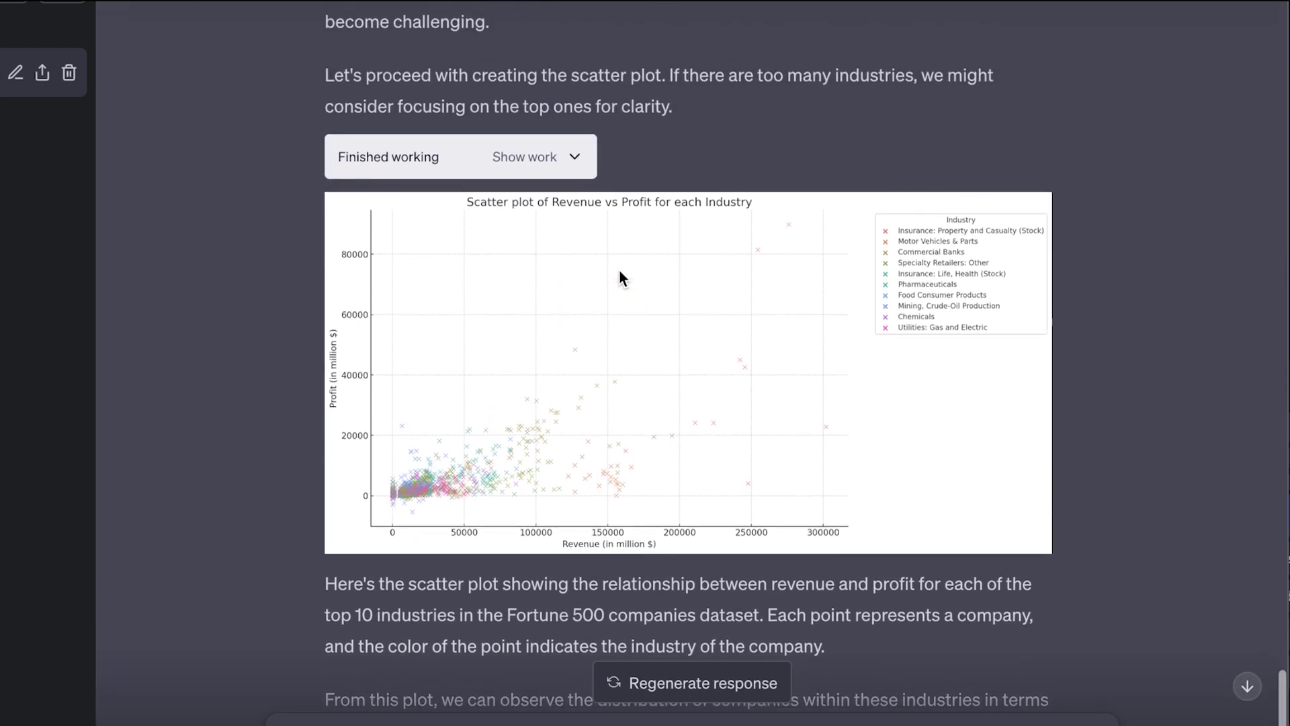